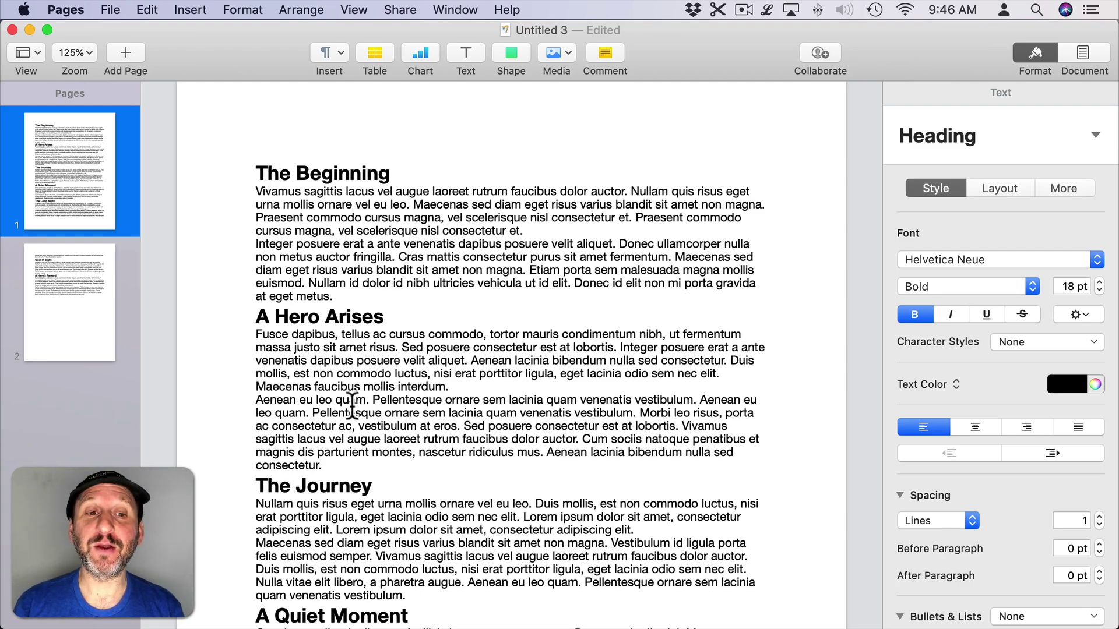
{"action": "scroll", "coordinate": [351, 481], "scroll_direction": "down", "scroll_amount": 5}
{"action": "scroll", "coordinate": [351, 484], "scroll_direction": "down", "scroll_amount": 5}
{"action": "scroll", "coordinate": [351, 494], "scroll_direction": "up", "scroll_amount": 5}
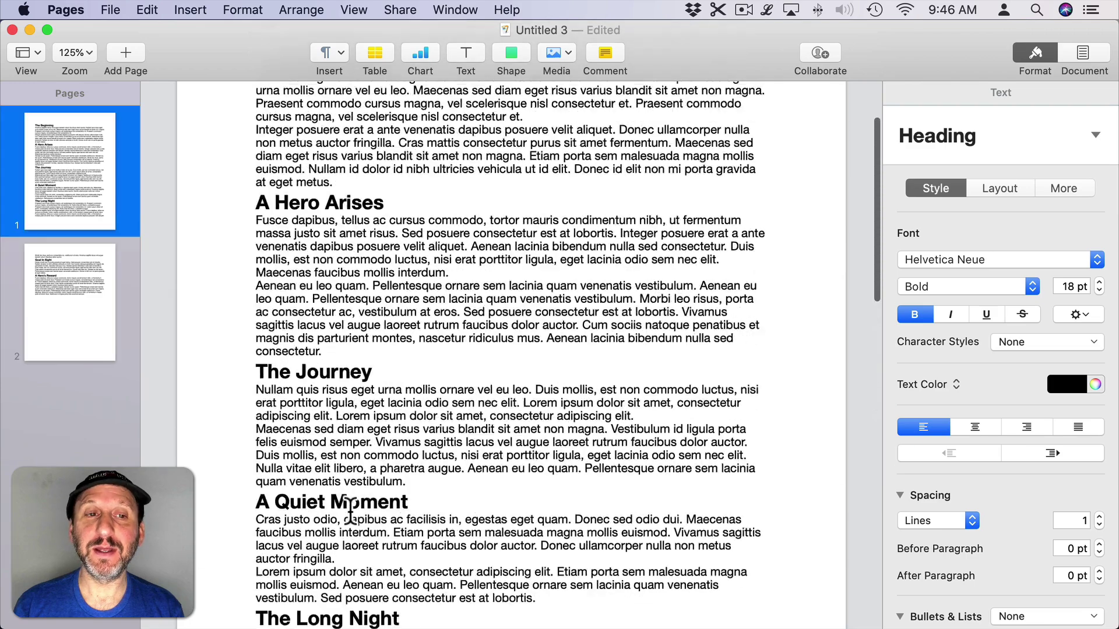
{"action": "scroll", "coordinate": [350, 503], "scroll_direction": "up", "scroll_amount": 5}
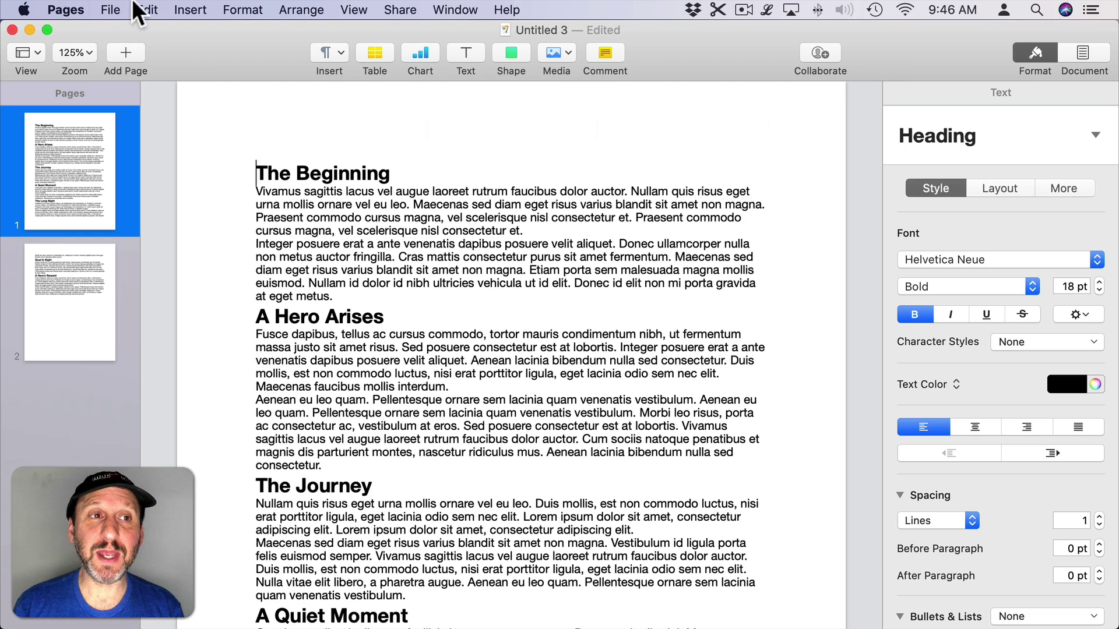
Step: Insert a whole-document table of contents listing the seven chapter headings with page numbers
{"action": "left_click", "coordinate": [187, 10]}
{"action": "mouse_move", "coordinate": [235, 195]}
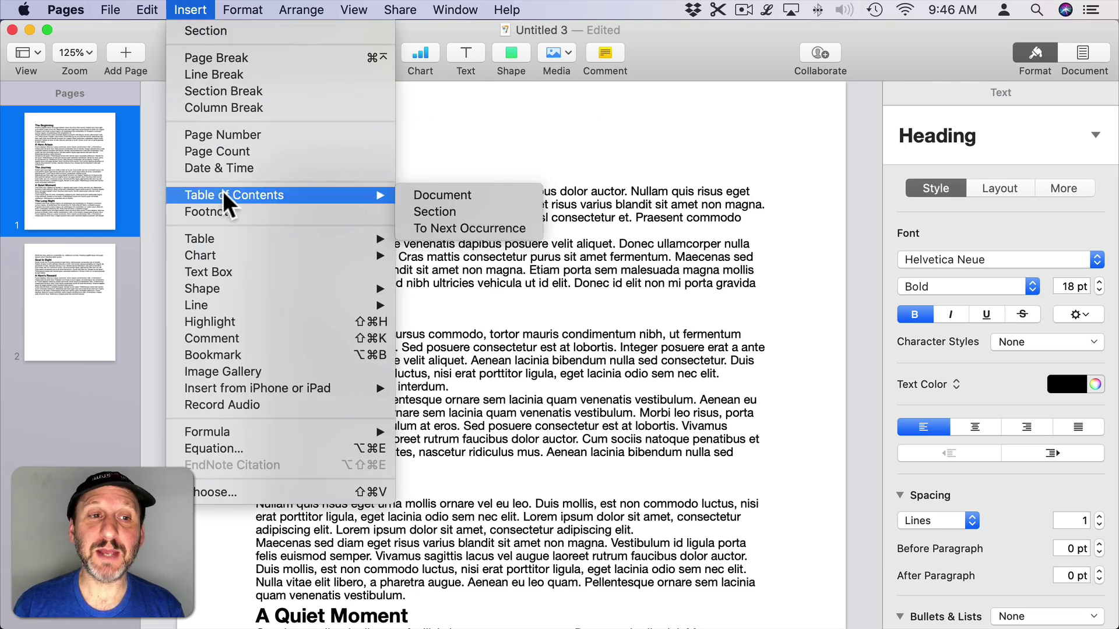
{"action": "left_click", "coordinate": [439, 195]}
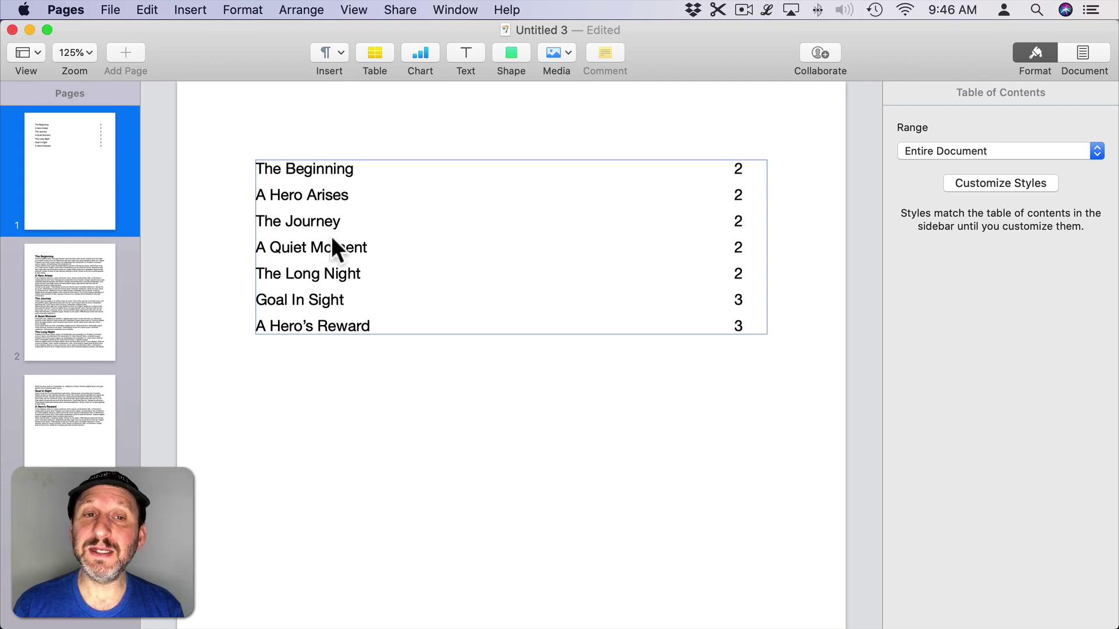
Step: Confirm the chapter heading uses the Heading paragraph style
{"action": "left_click", "coordinate": [93, 285]}
{"action": "left_click", "coordinate": [290, 172]}
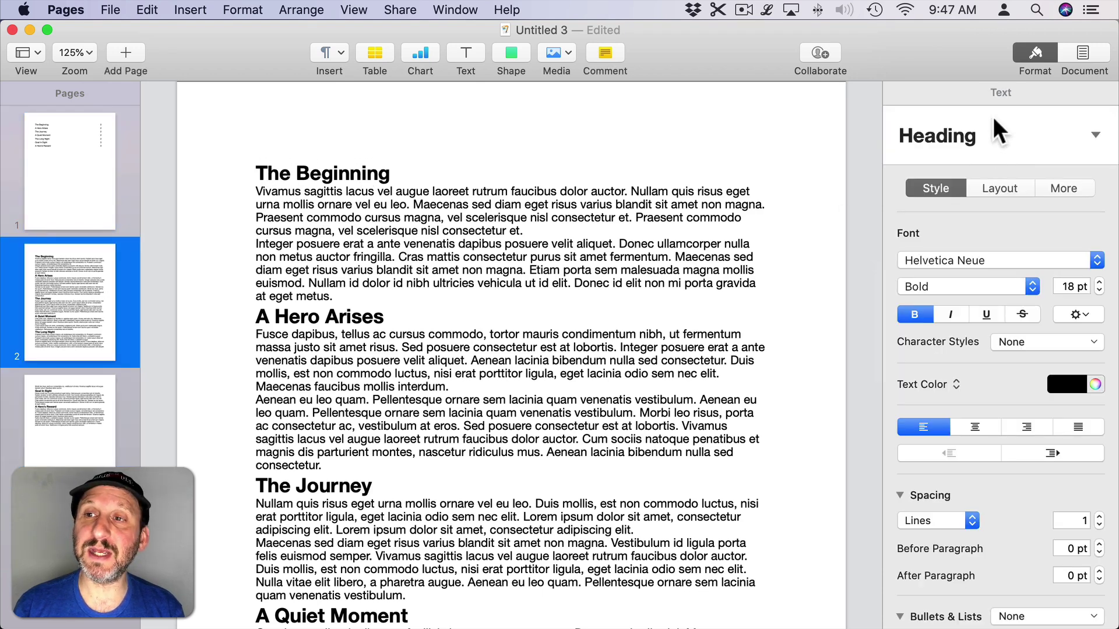
{"action": "left_click", "coordinate": [944, 137]}
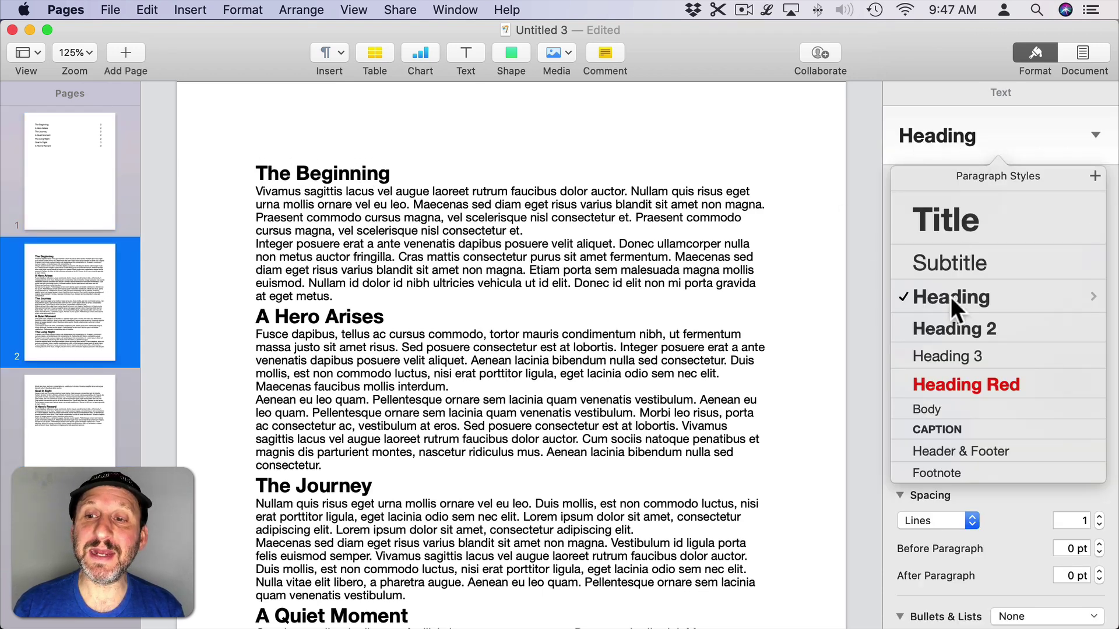
{"action": "left_click", "coordinate": [298, 317]}
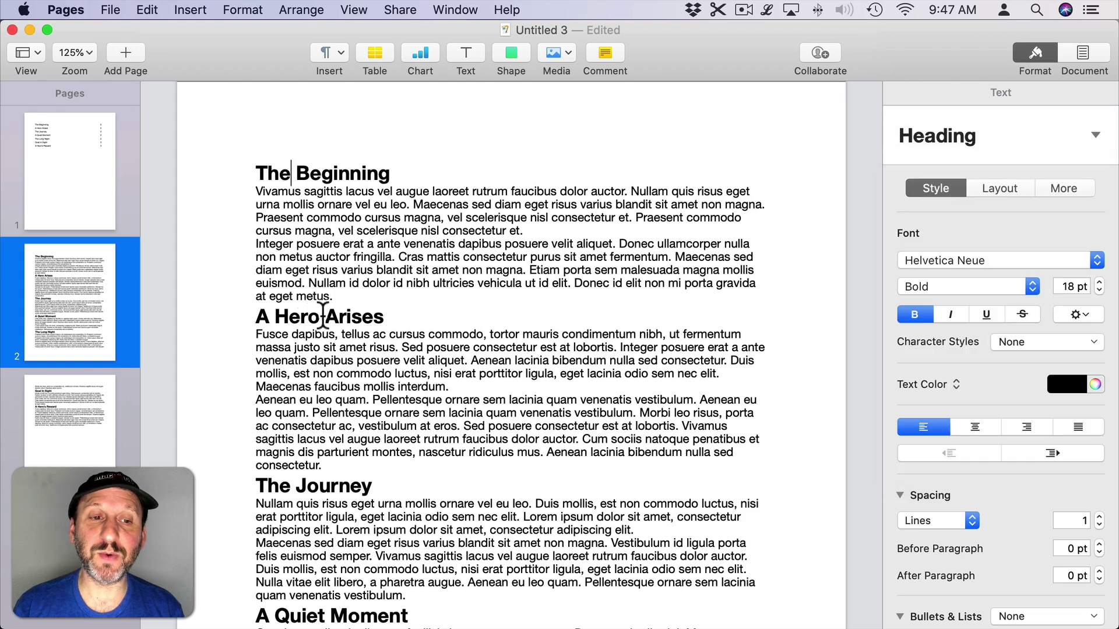
{"action": "left_click", "coordinate": [951, 136]}
Step: Show the table of contents' style choices, with only Heading included
{"action": "left_click", "coordinate": [74, 180]}
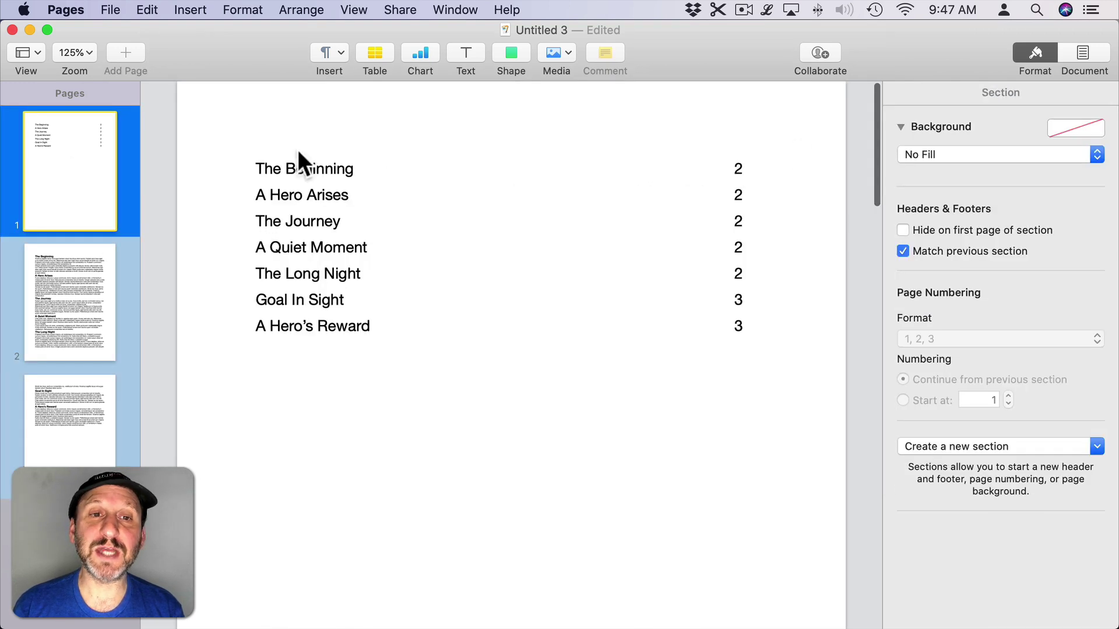
{"action": "left_click", "coordinate": [300, 198]}
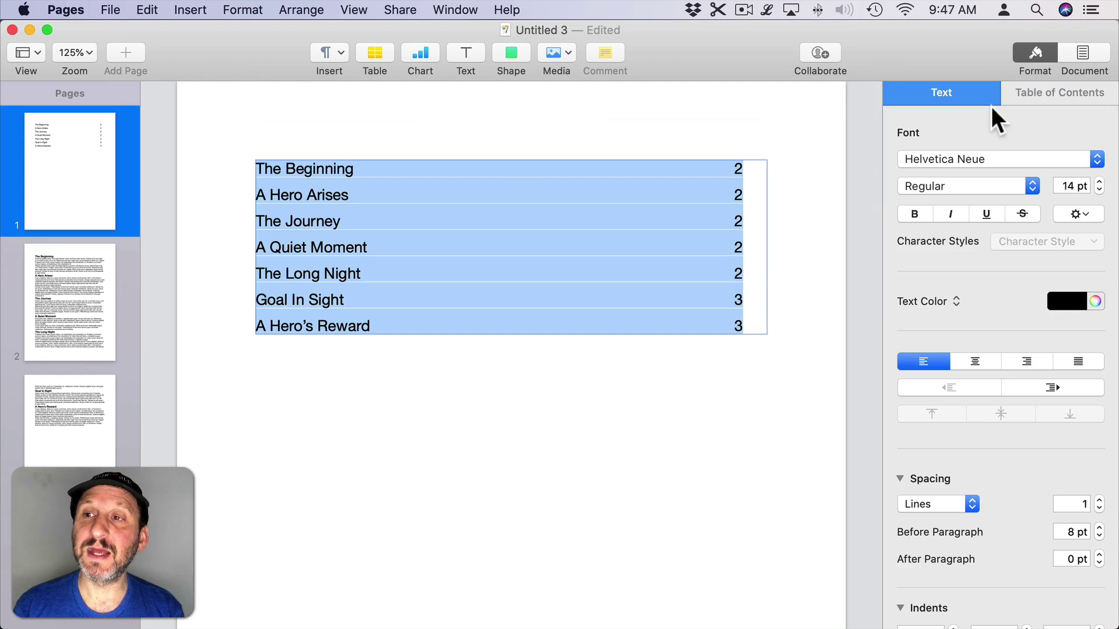
{"action": "left_click", "coordinate": [1045, 91]}
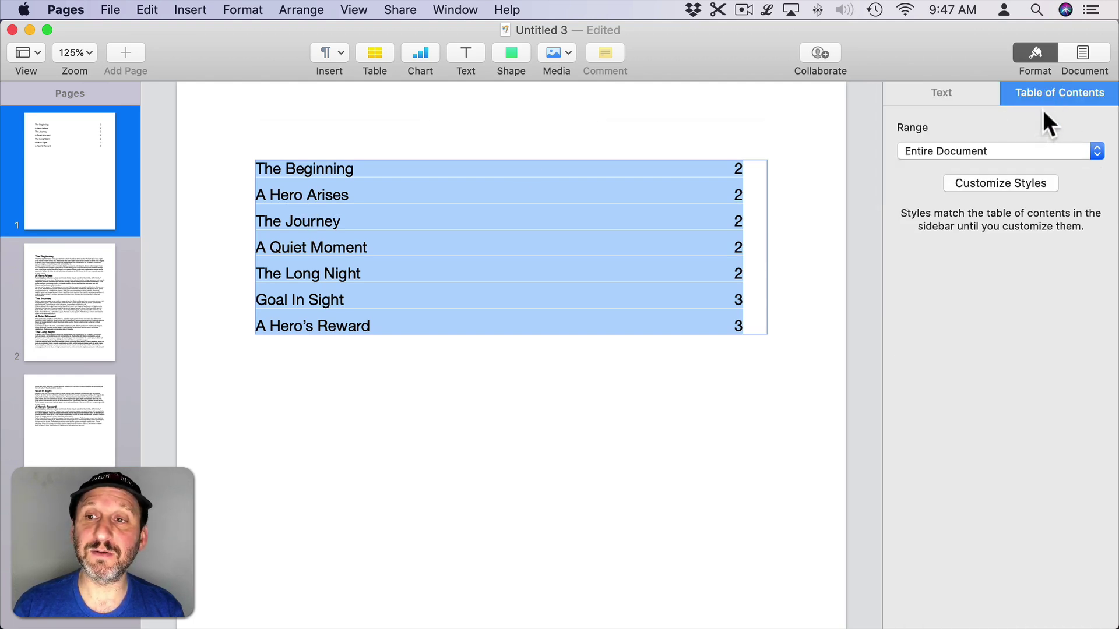
{"action": "left_click", "coordinate": [978, 183]}
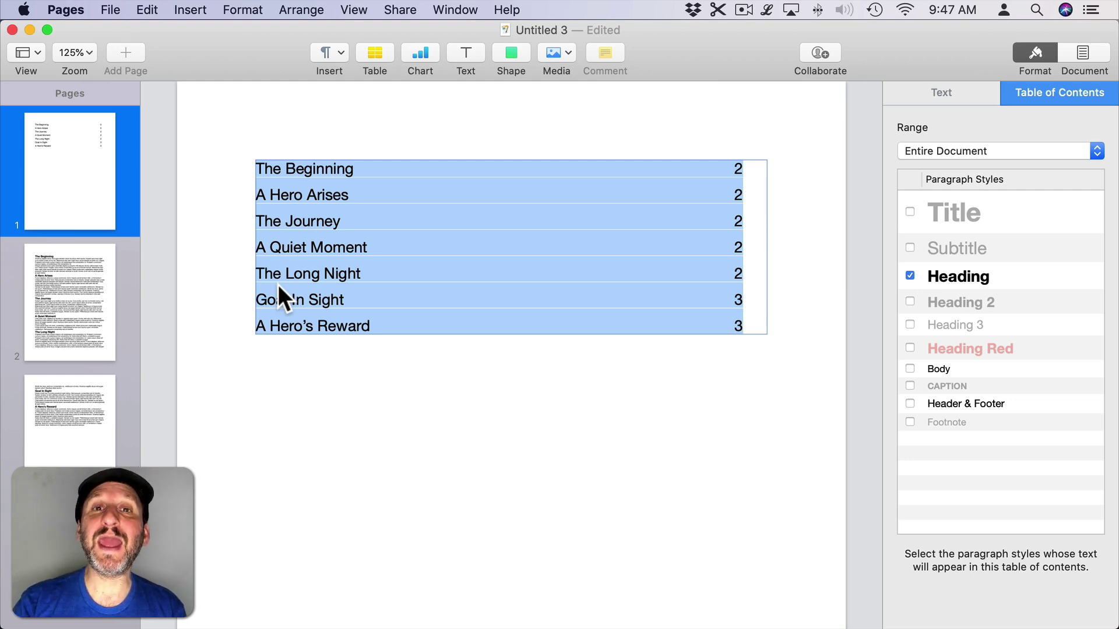
Step: Type '1. ' before The Beginning heading and check it in the table of contents
{"action": "left_click", "coordinate": [80, 310]}
{"action": "left_click", "coordinate": [256, 173]}
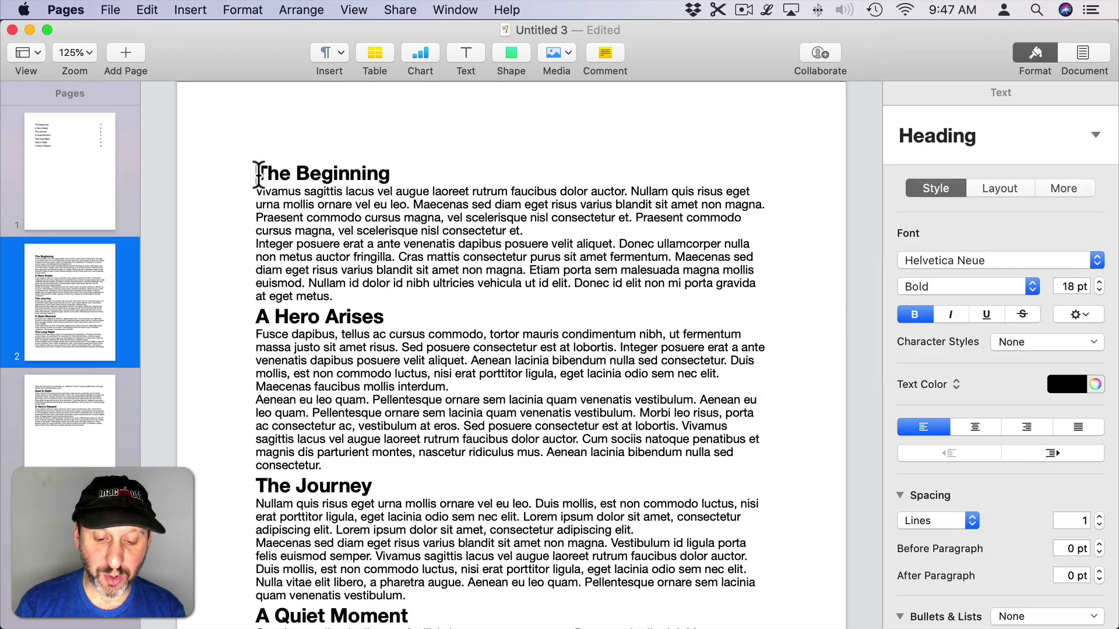
{"action": "type", "text": "1."}
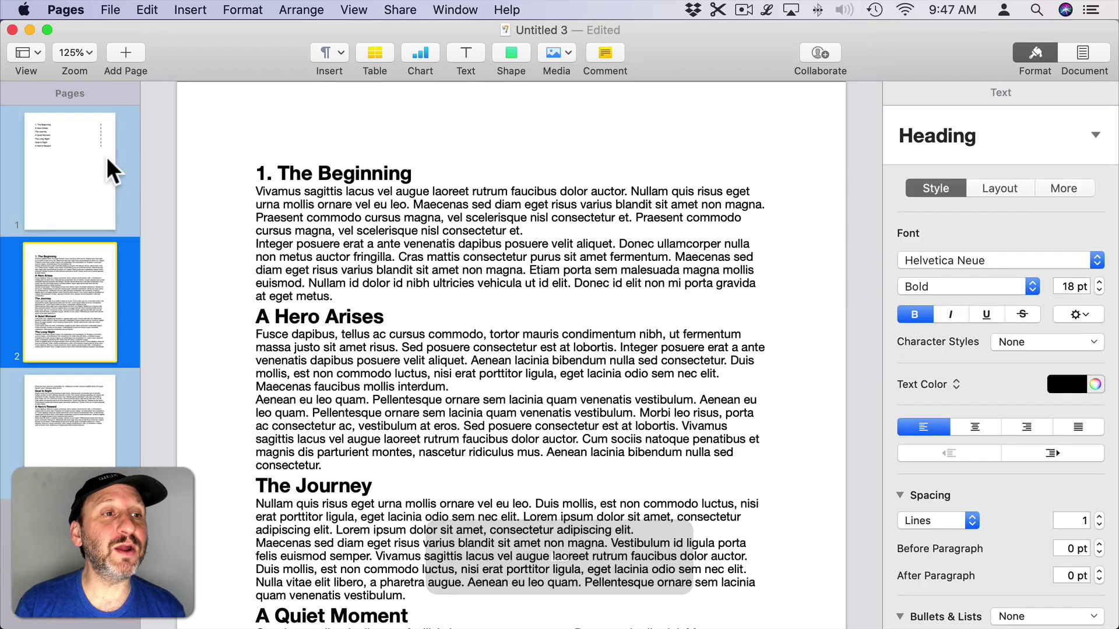
{"action": "left_click", "coordinate": [107, 160]}
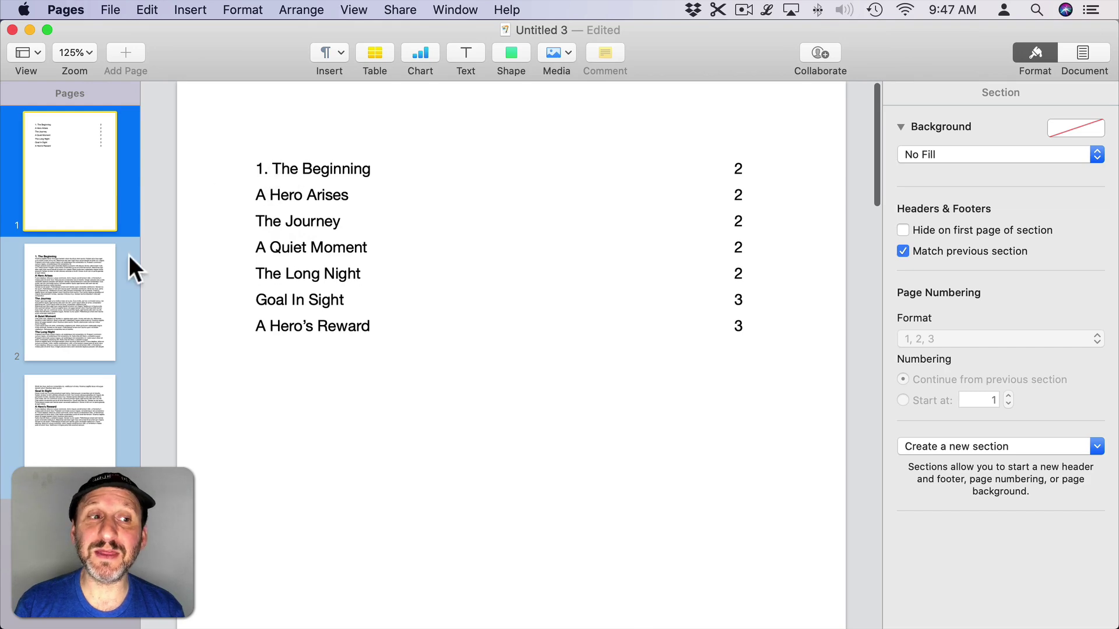
Step: Delete the typed '1. ' from The Beginning heading
{"action": "left_click", "coordinate": [65, 271]}
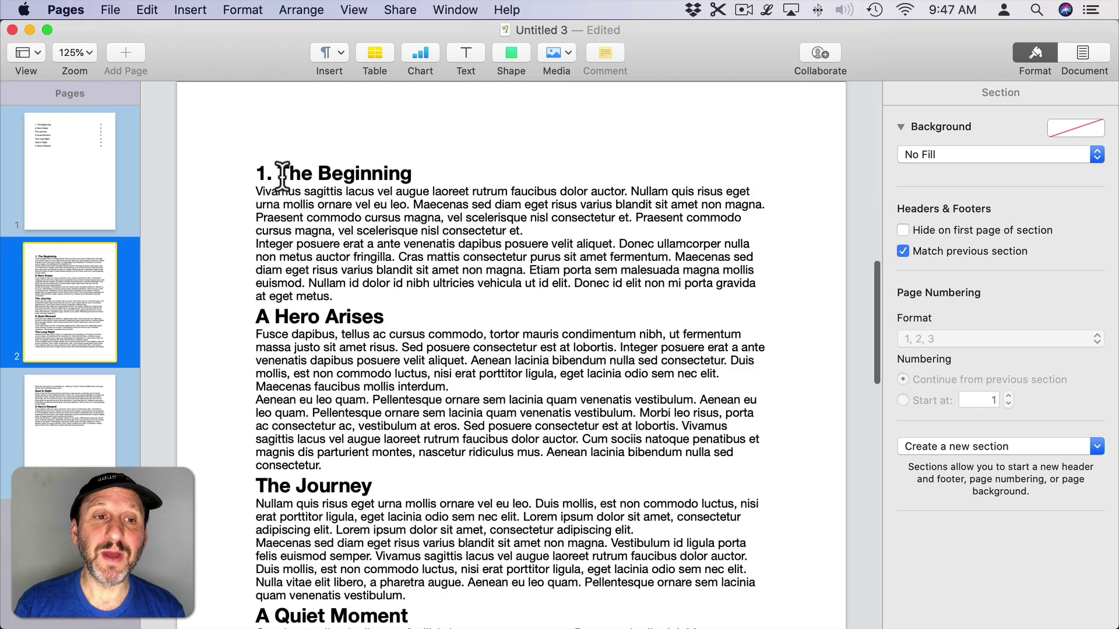
{"action": "left_click_drag", "start_coordinate": [277, 173], "coordinate": [255, 174]}
{"action": "key", "text": "BackSpace"}
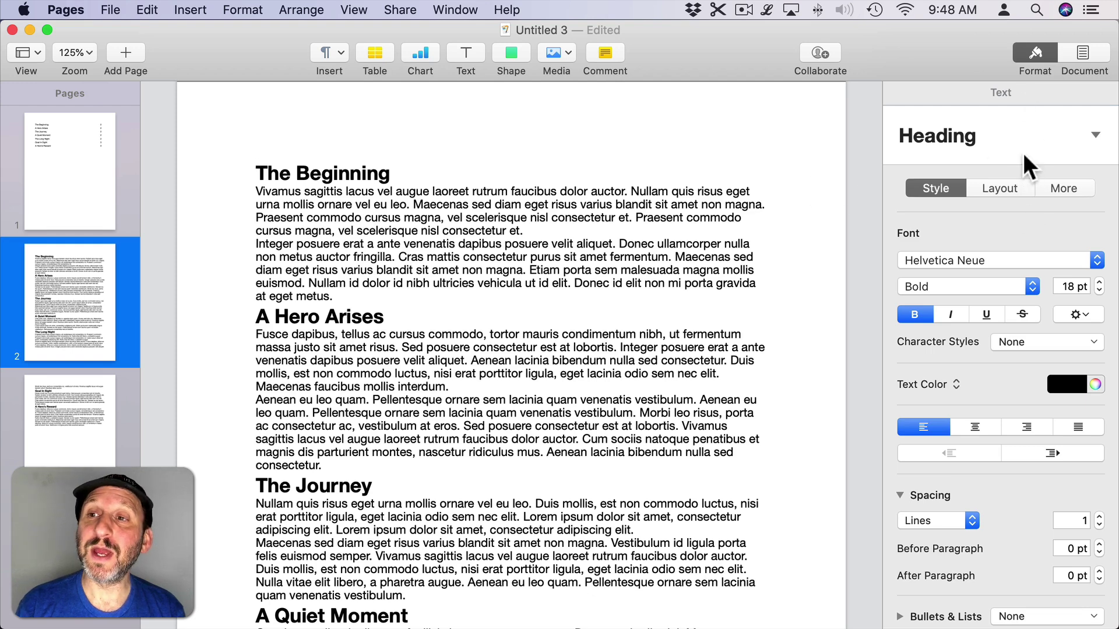
{"action": "scroll", "coordinate": [988, 261], "scroll_direction": "down", "scroll_amount": 3}
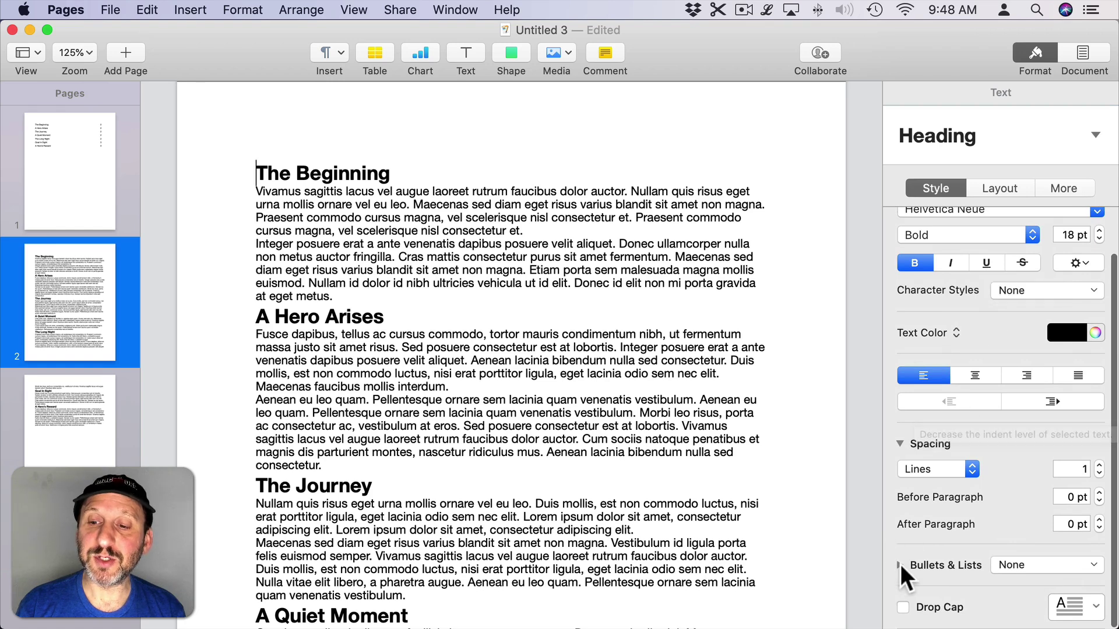
Step: Number The Beginning heading as '1.' using the 1. 2. 3. 4. list format
{"action": "left_click", "coordinate": [901, 566]}
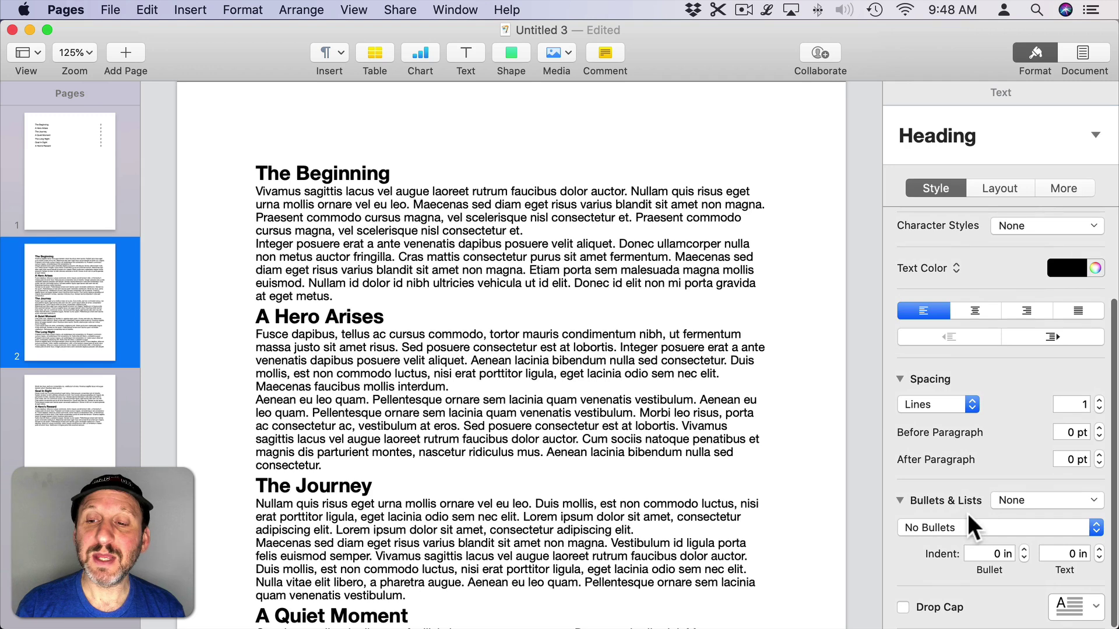
{"action": "left_click", "coordinate": [946, 529]}
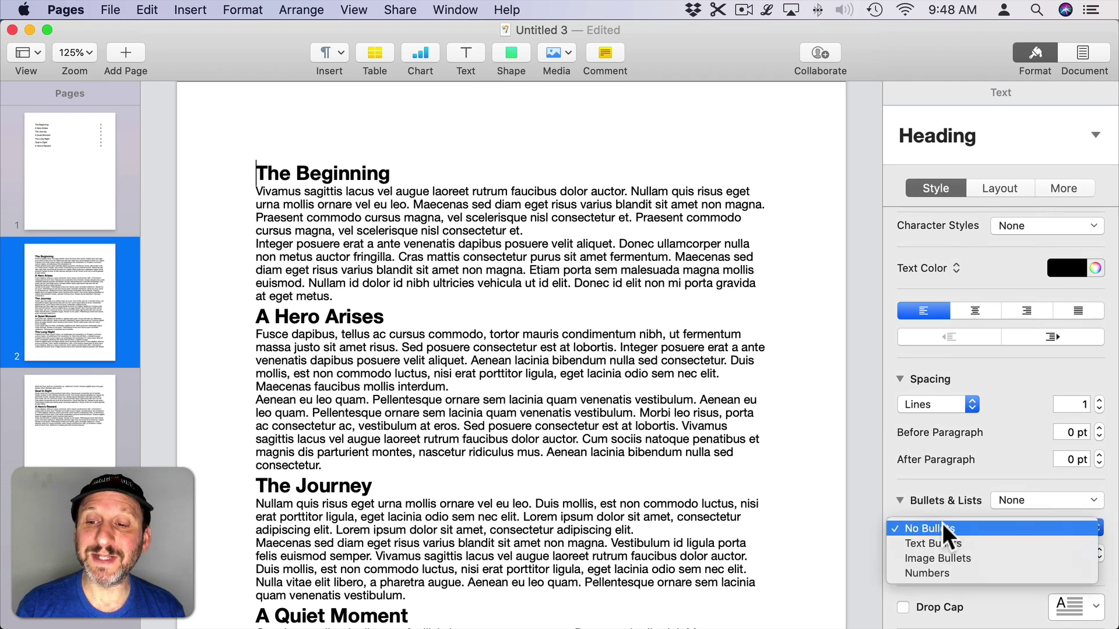
{"action": "left_click", "coordinate": [944, 577]}
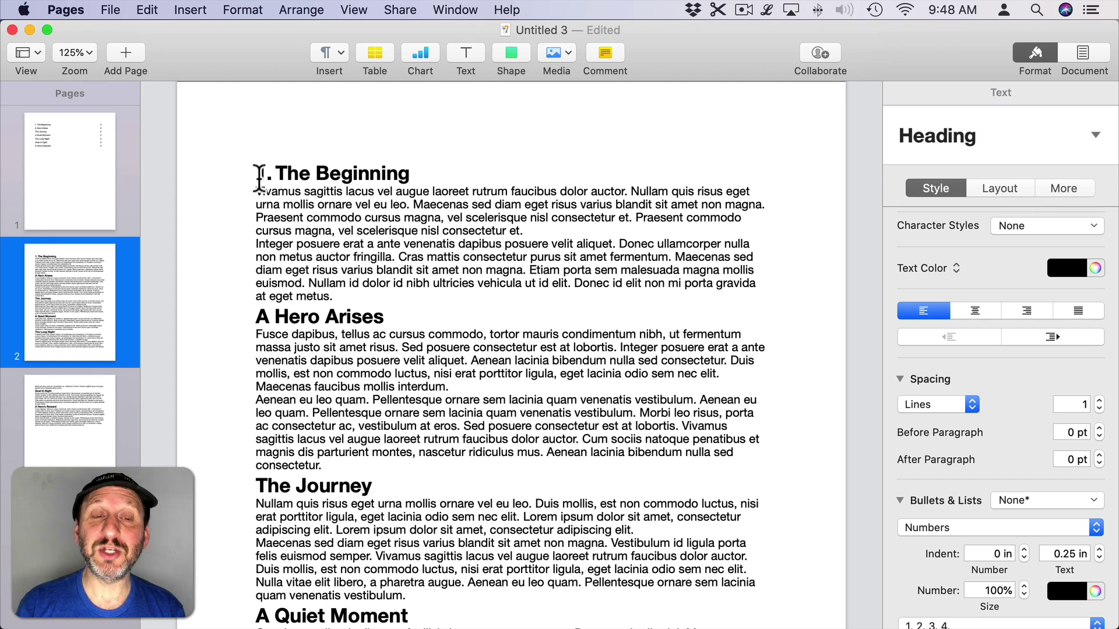
{"action": "scroll", "coordinate": [962, 481], "scroll_direction": "down", "scroll_amount": 5}
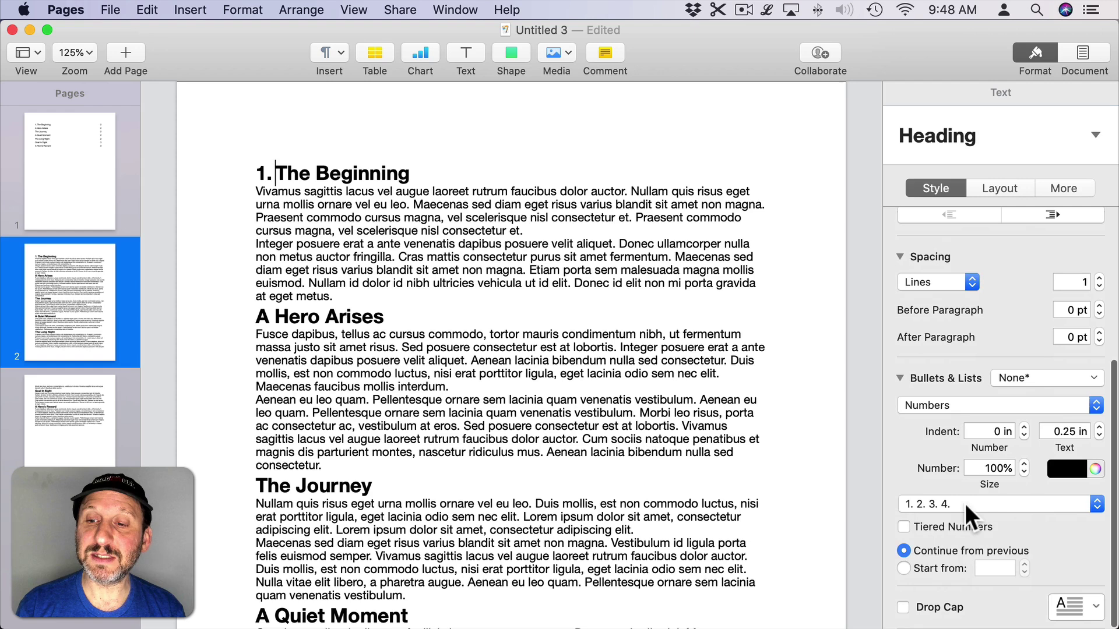
{"action": "left_click", "coordinate": [966, 504]}
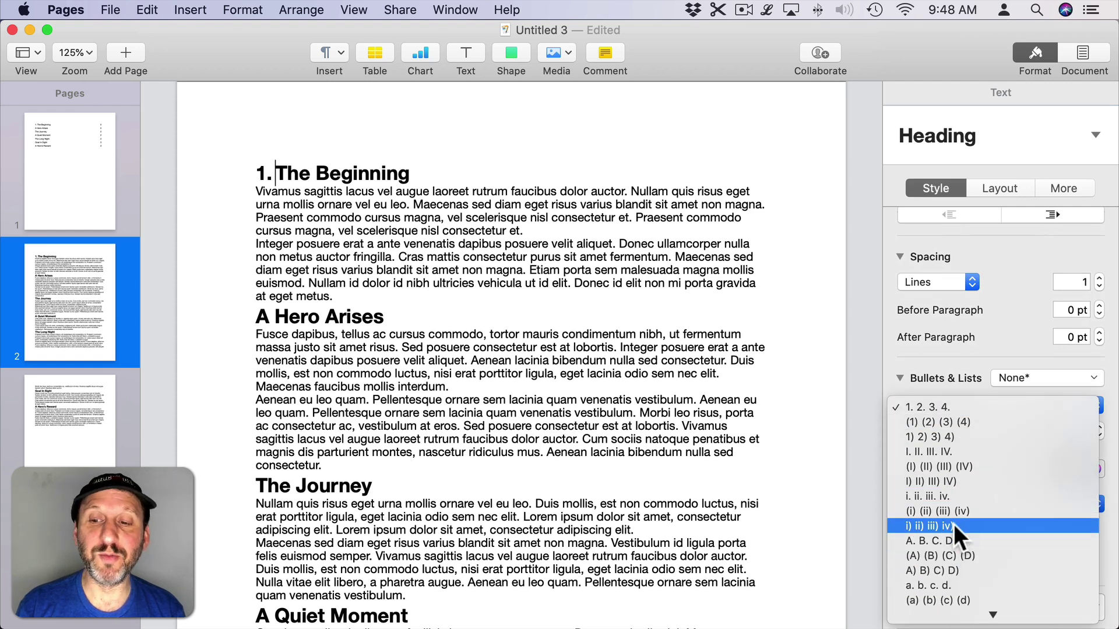
{"action": "left_click", "coordinate": [877, 360]}
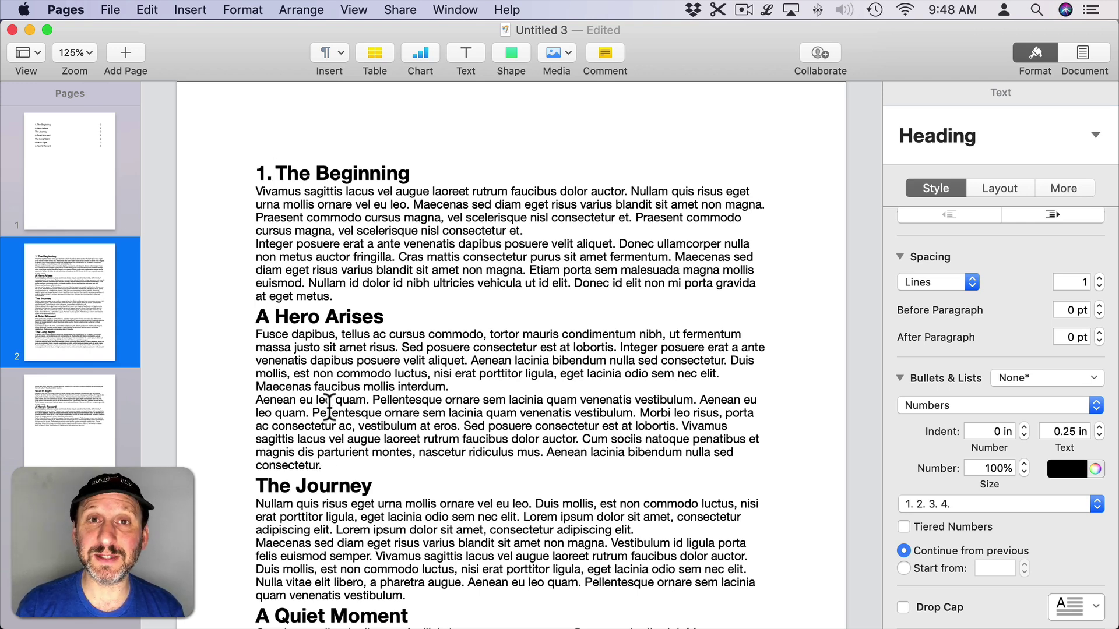
Step: Save the current numbering as a new list style named Chapter Numbers
{"action": "left_click", "coordinate": [1044, 375]}
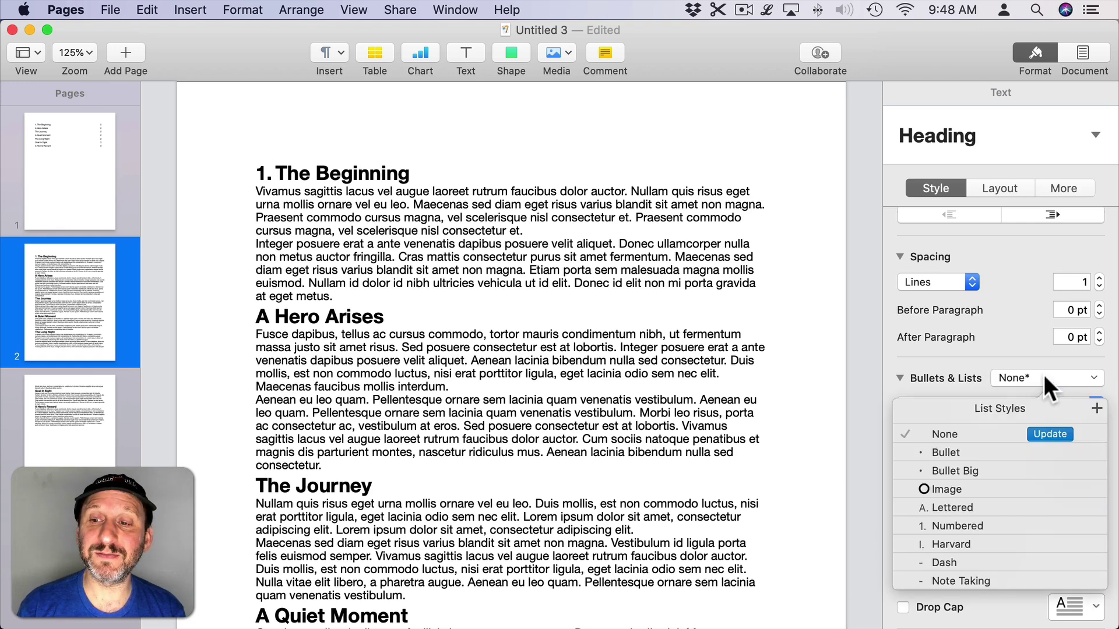
{"action": "left_click", "coordinate": [1096, 409]}
{"action": "type", "text": "C"}
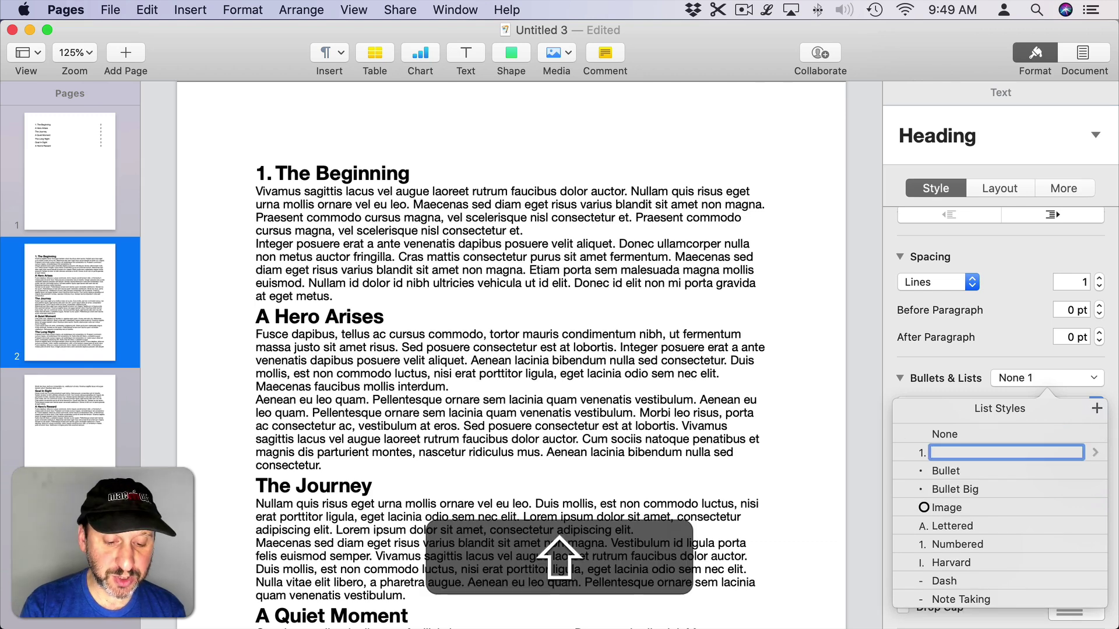
{"action": "type", "text": "hapter Num"}
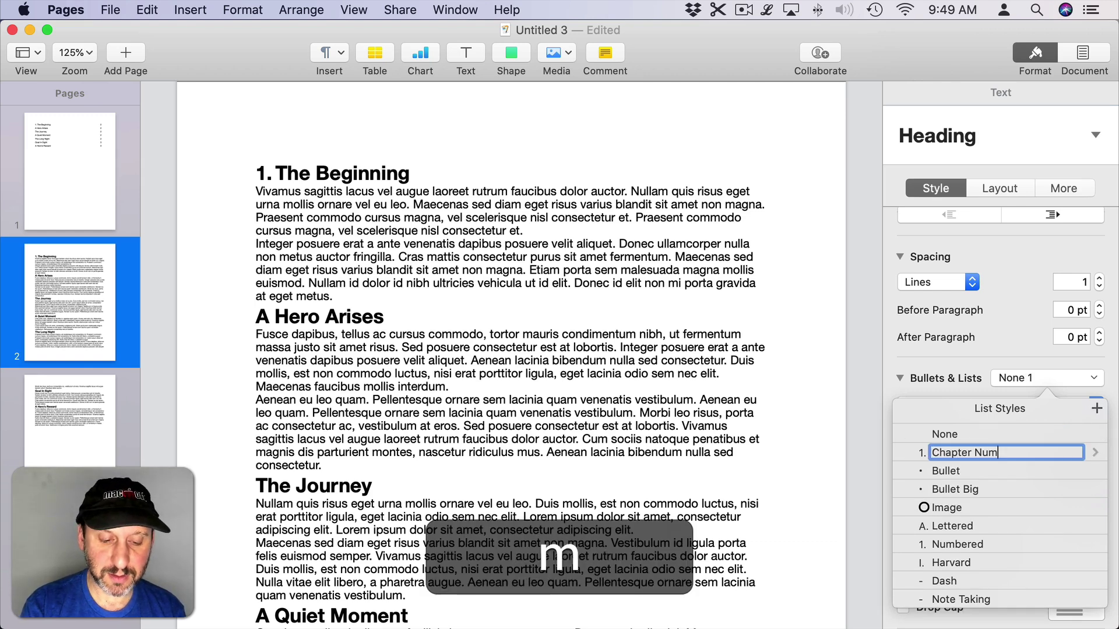
{"action": "type", "text": "bers"}
{"action": "key", "text": "Return"}
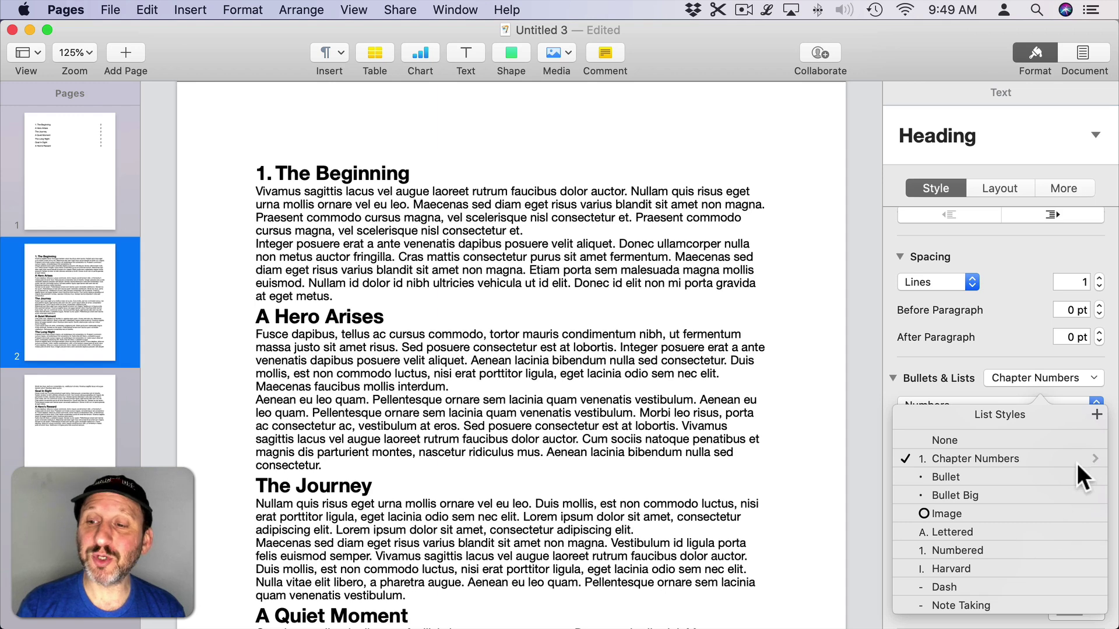
Step: Assign the F1 shortcut to the Chapter Numbers list style
{"action": "left_click", "coordinate": [1093, 458]}
{"action": "mouse_move", "coordinate": [1005, 542]}
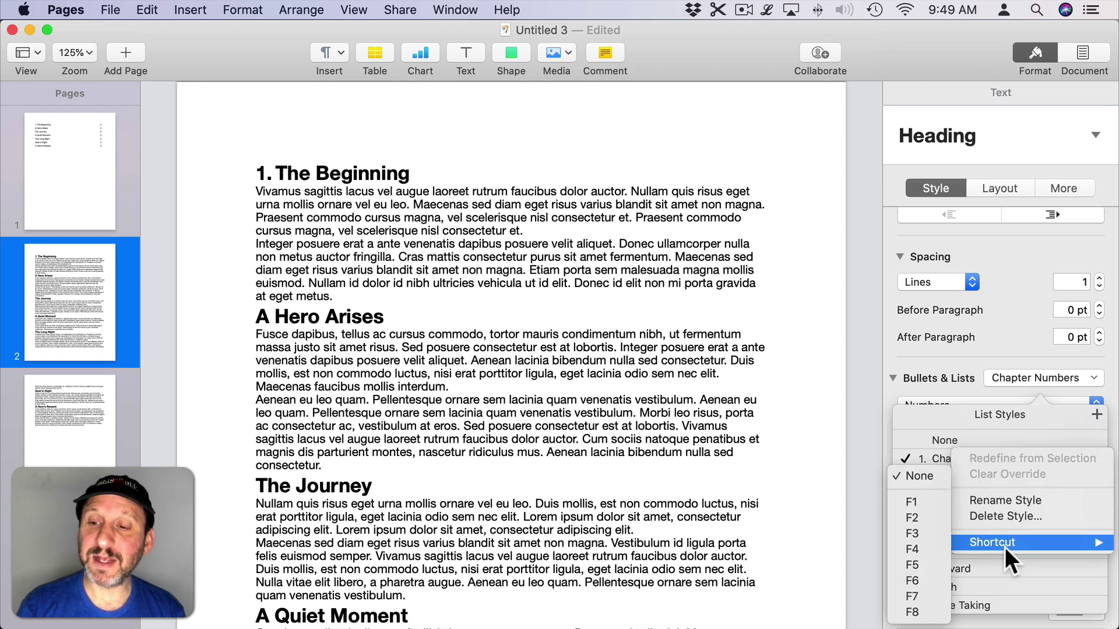
{"action": "left_click", "coordinate": [914, 500]}
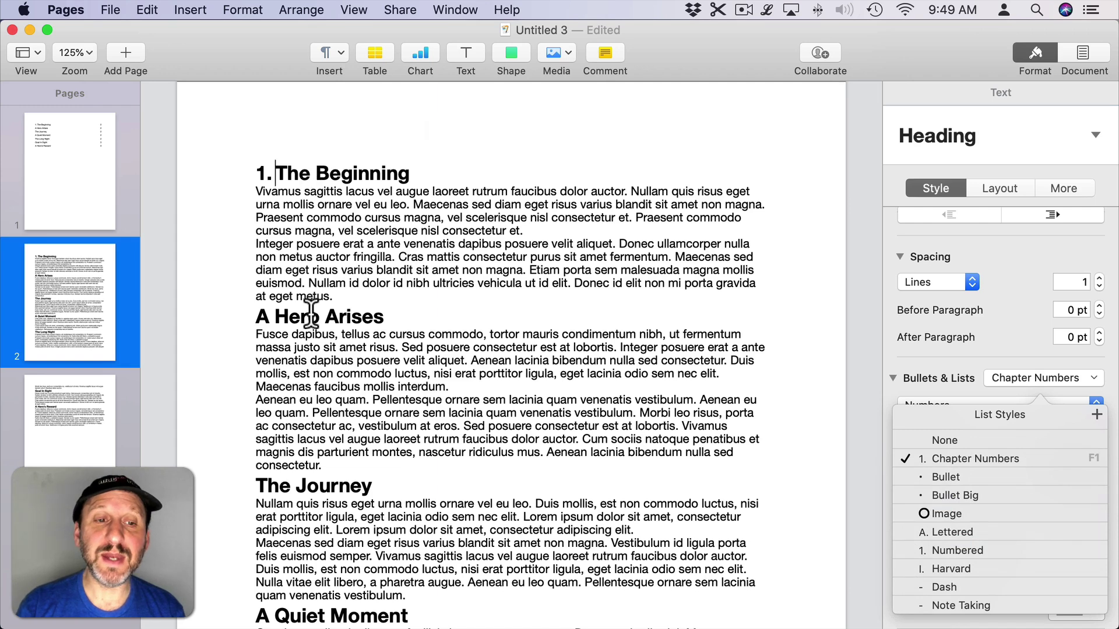
{"action": "key", "text": "Escape"}
Step: Number A Hero Arises, The Journey and A Quiet Moment 2–4 with Chapter Numbers, continuing from previous
{"action": "left_click", "coordinate": [291, 319]}
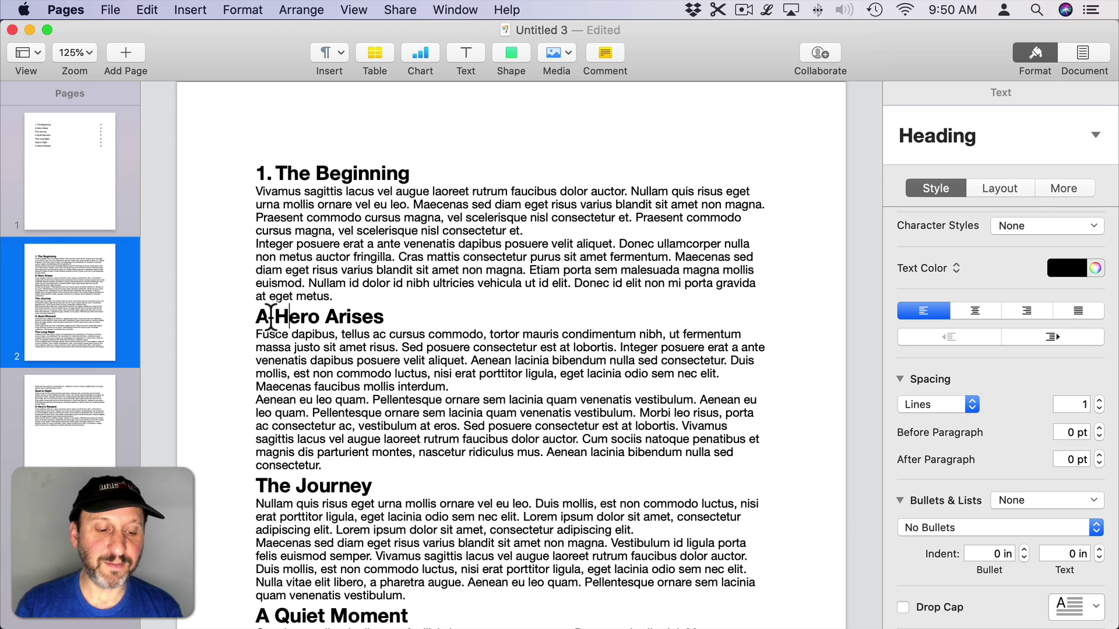
{"action": "key", "text": "F1"}
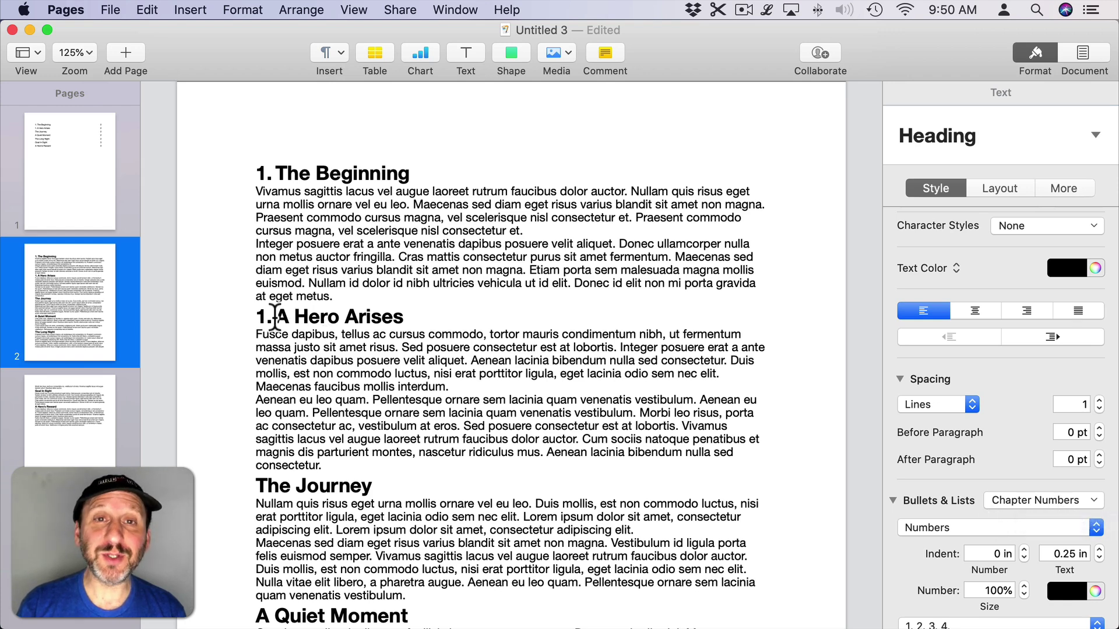
{"action": "scroll", "coordinate": [1066, 445], "scroll_direction": "down", "scroll_amount": 4}
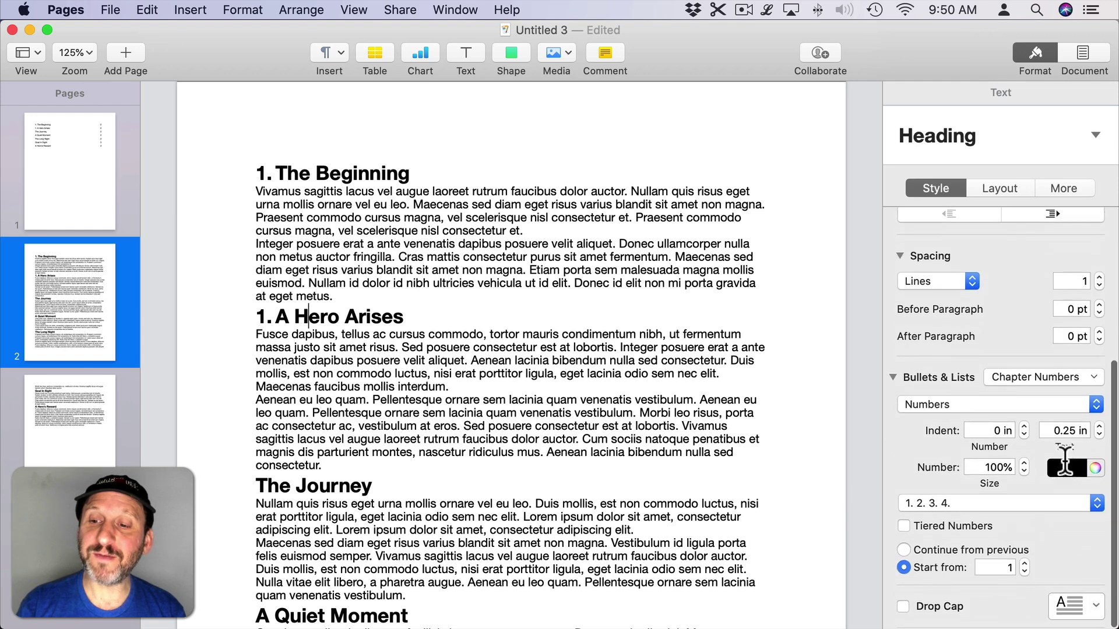
{"action": "left_click", "coordinate": [902, 550]}
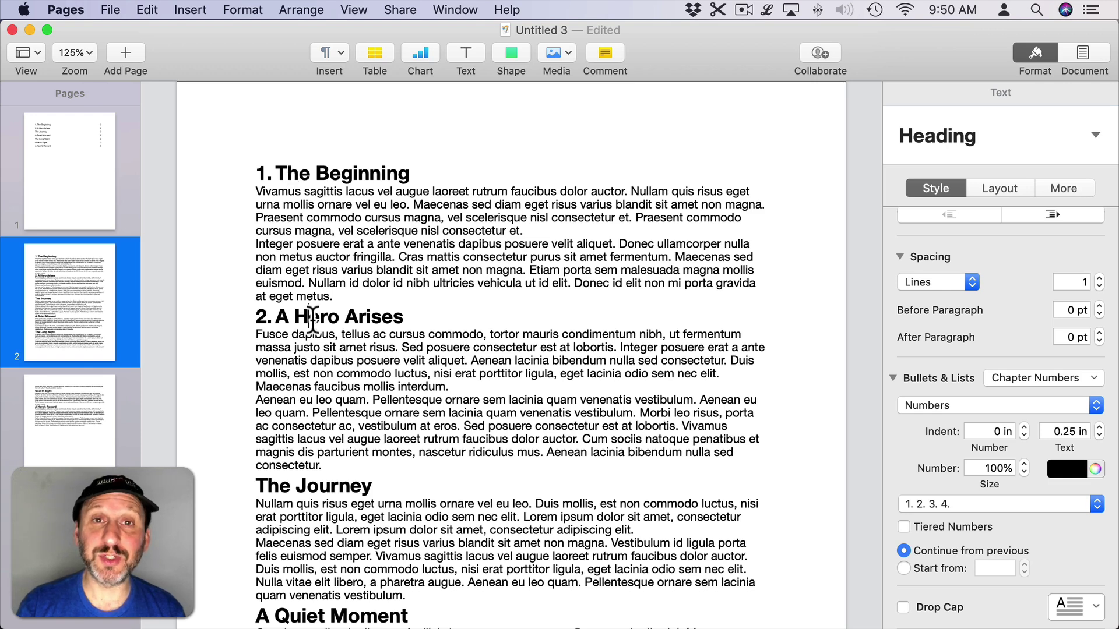
{"action": "left_click", "coordinate": [321, 488]}
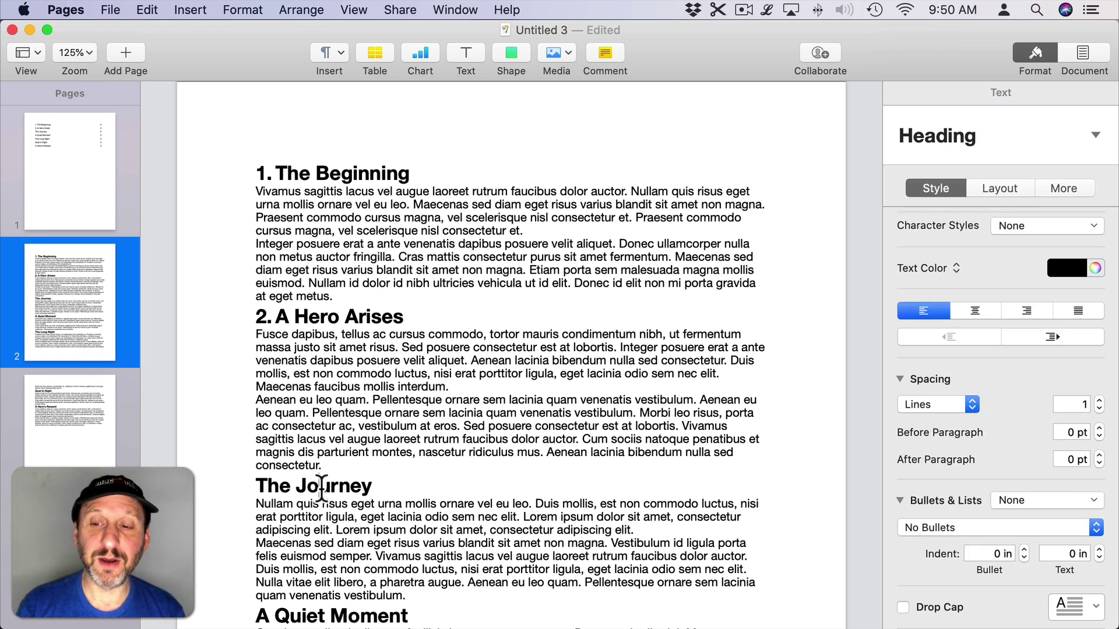
{"action": "key", "text": "F1"}
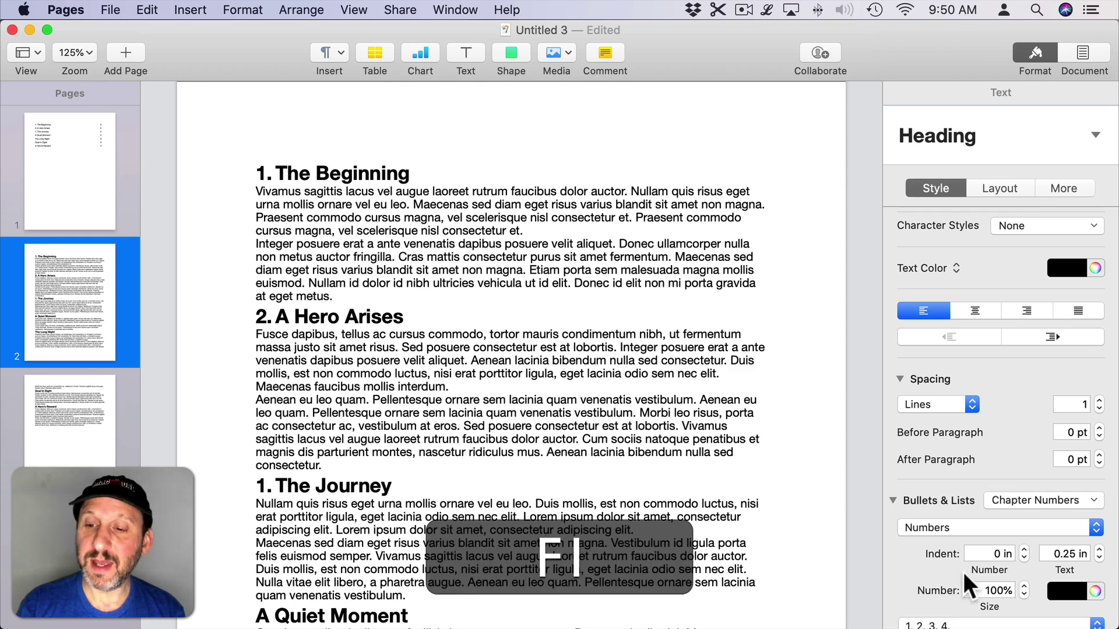
{"action": "scroll", "coordinate": [963, 573], "scroll_direction": "down", "scroll_amount": 3}
{"action": "left_click", "coordinate": [904, 550]}
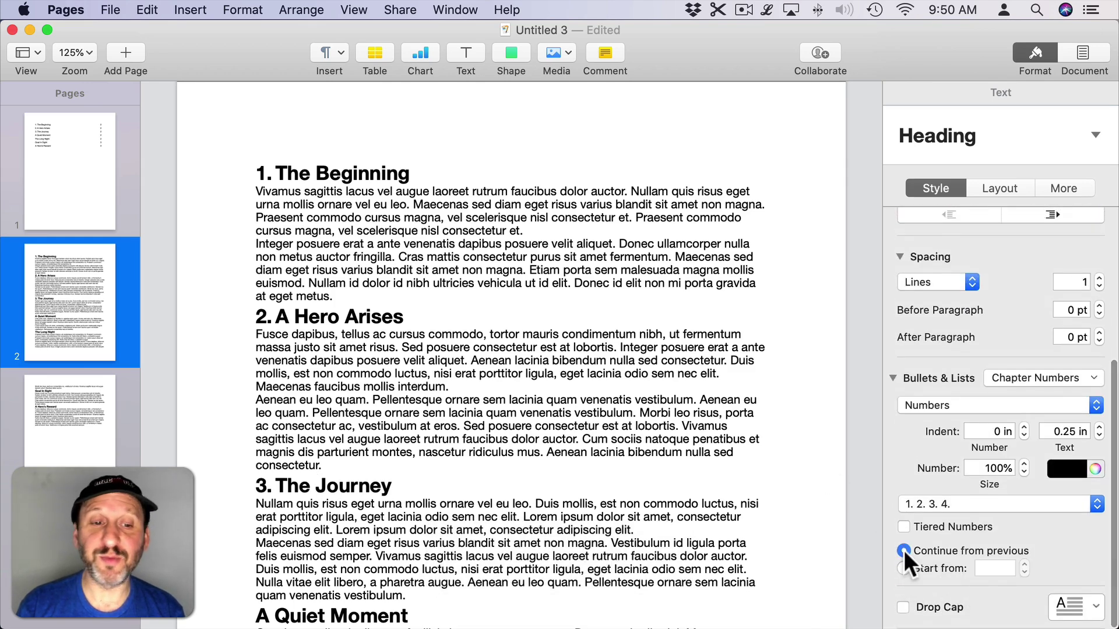
{"action": "scroll", "coordinate": [507, 551], "scroll_direction": "down", "scroll_amount": 5}
{"action": "scroll", "coordinate": [451, 367], "scroll_direction": "down", "scroll_amount": 5}
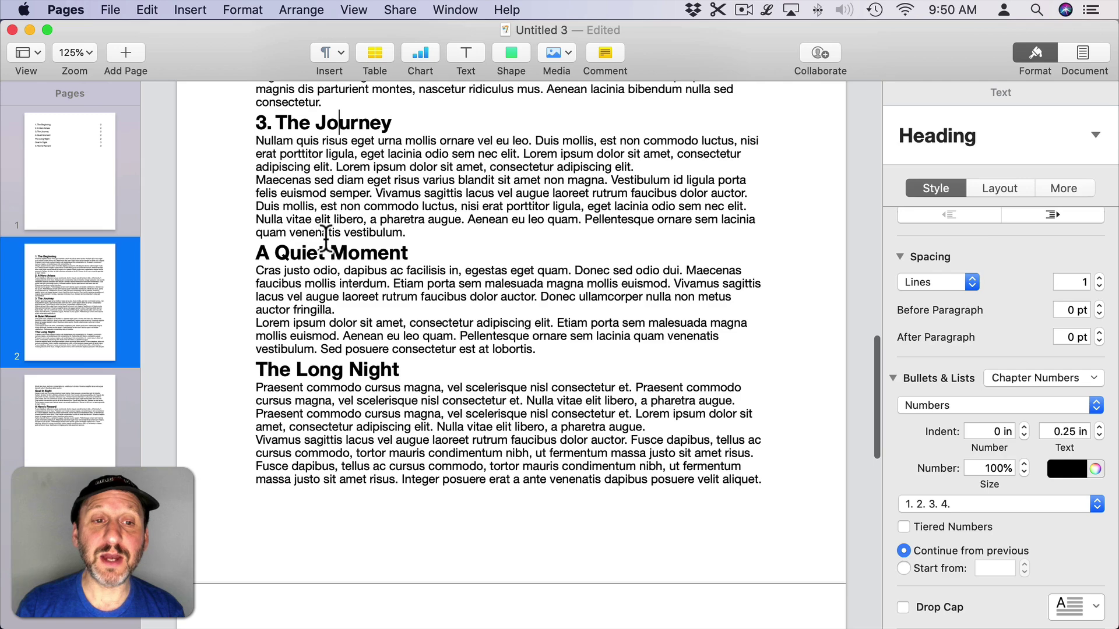
{"action": "left_click", "coordinate": [340, 253]}
{"action": "key", "text": "F1"}
{"action": "scroll", "coordinate": [966, 596], "scroll_direction": "down", "scroll_amount": 3}
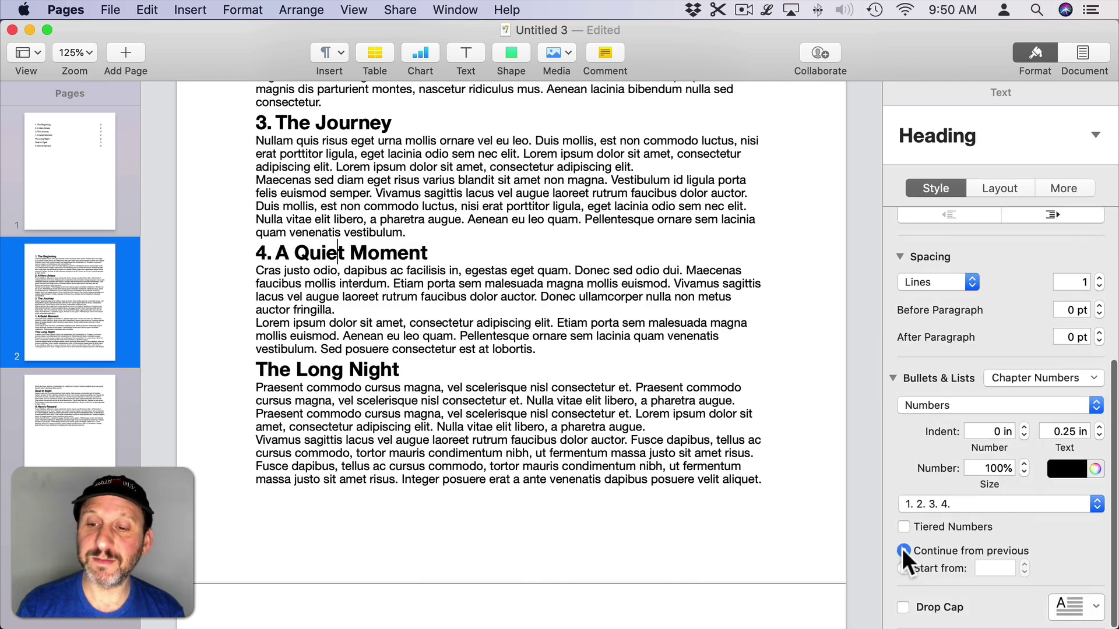
{"action": "left_click", "coordinate": [904, 550]}
{"action": "scroll", "coordinate": [507, 367], "scroll_direction": "down", "scroll_amount": 3}
Step: Number The Long Night, Goal In Sight and A Hero's Reward 5–7, continuing from previous
{"action": "left_click", "coordinate": [340, 228]}
{"action": "key", "text": "F1"}
{"action": "left_click", "coordinate": [904, 551]}
{"action": "left_click", "coordinate": [349, 561]}
{"action": "key", "text": "F1"}
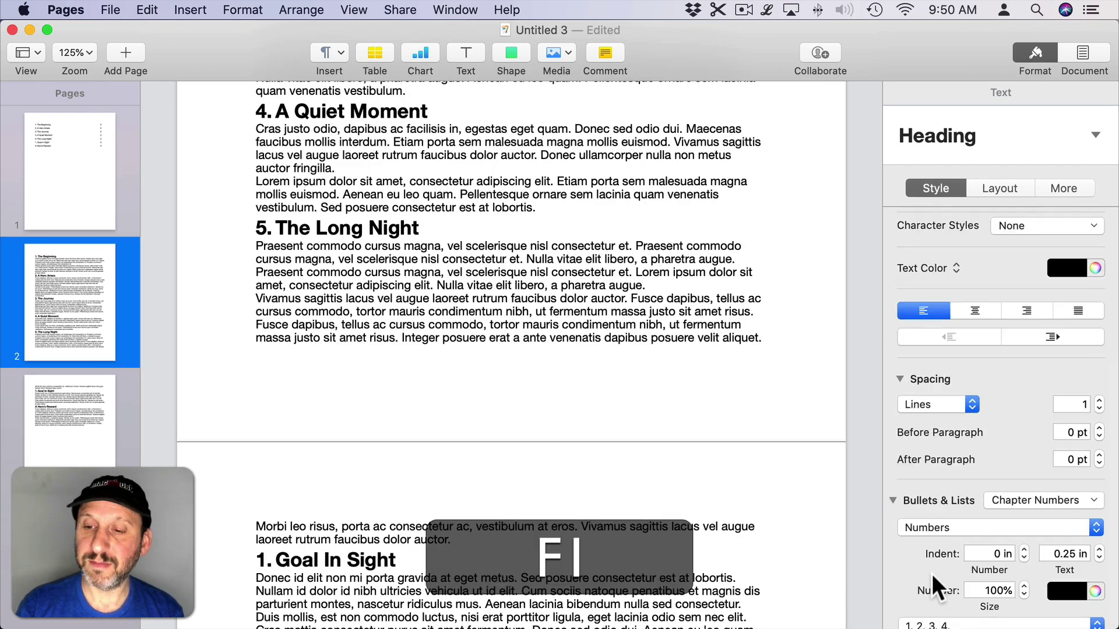
{"action": "left_click", "coordinate": [904, 551]}
{"action": "scroll", "coordinate": [498, 516], "scroll_direction": "down", "scroll_amount": 5}
{"action": "left_click", "coordinate": [350, 350]}
{"action": "key", "text": "F1"}
{"action": "left_click", "coordinate": [904, 547]}
{"action": "scroll", "coordinate": [551, 492], "scroll_direction": "down", "scroll_amount": 3}
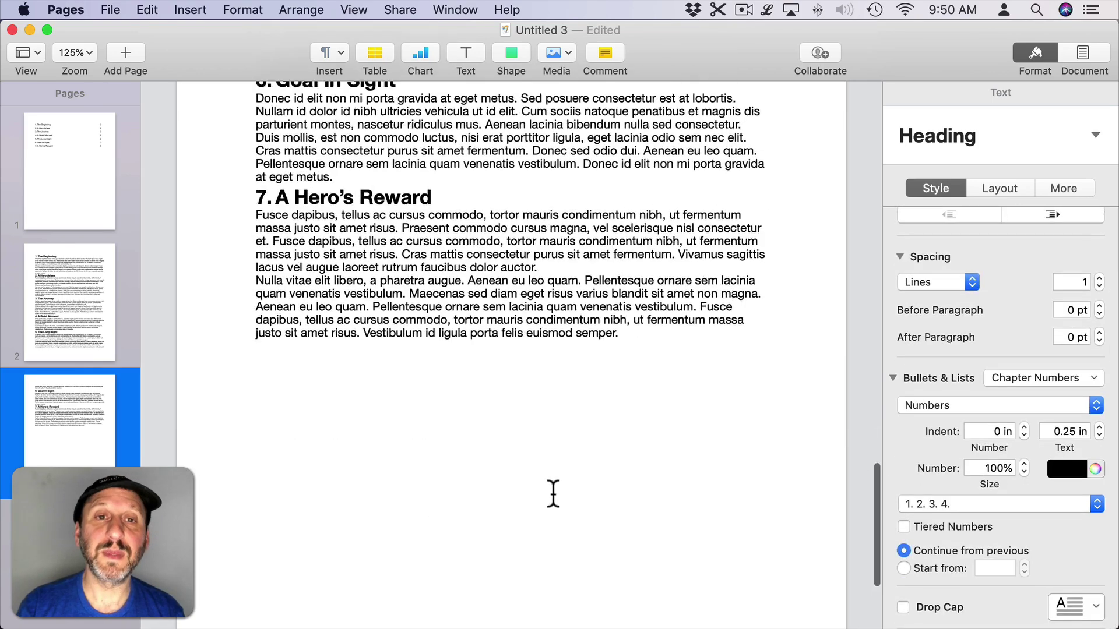
{"action": "scroll", "coordinate": [552, 493], "scroll_direction": "up", "scroll_amount": 2}
{"action": "scroll", "coordinate": [552, 493], "scroll_direction": "up", "scroll_amount": 3}
{"action": "scroll", "coordinate": [553, 495], "scroll_direction": "up", "scroll_amount": 2}
{"action": "scroll", "coordinate": [552, 494], "scroll_direction": "up", "scroll_amount": 5}
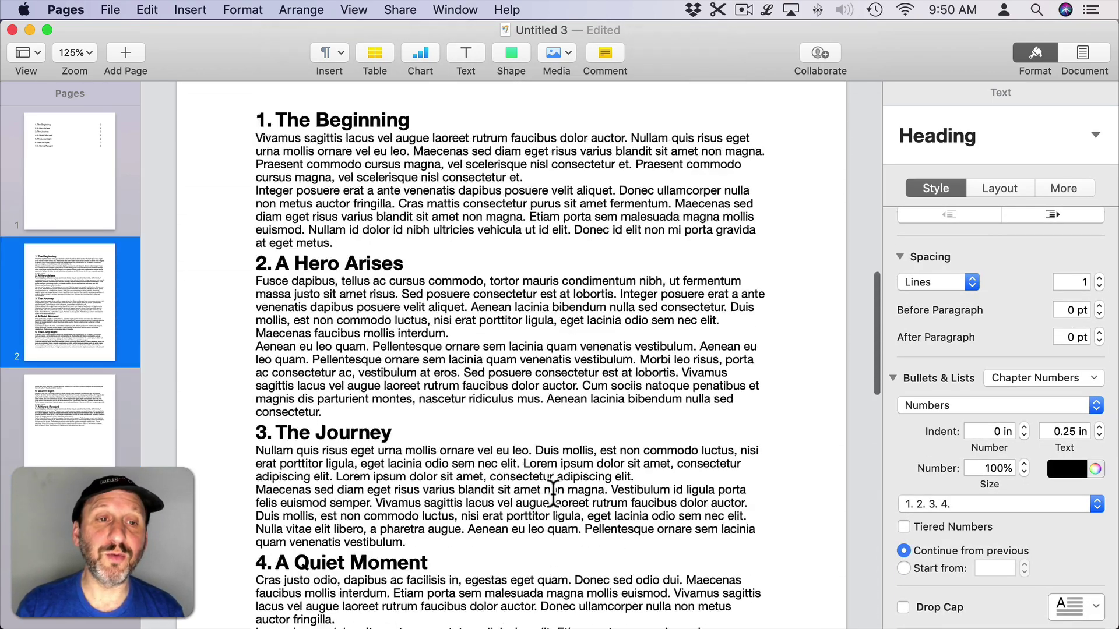
{"action": "scroll", "coordinate": [551, 497], "scroll_direction": "up", "scroll_amount": 3}
Step: Check the numbered chapter titles in the table of contents, then move back to the chapter pages
{"action": "left_click", "coordinate": [98, 171]}
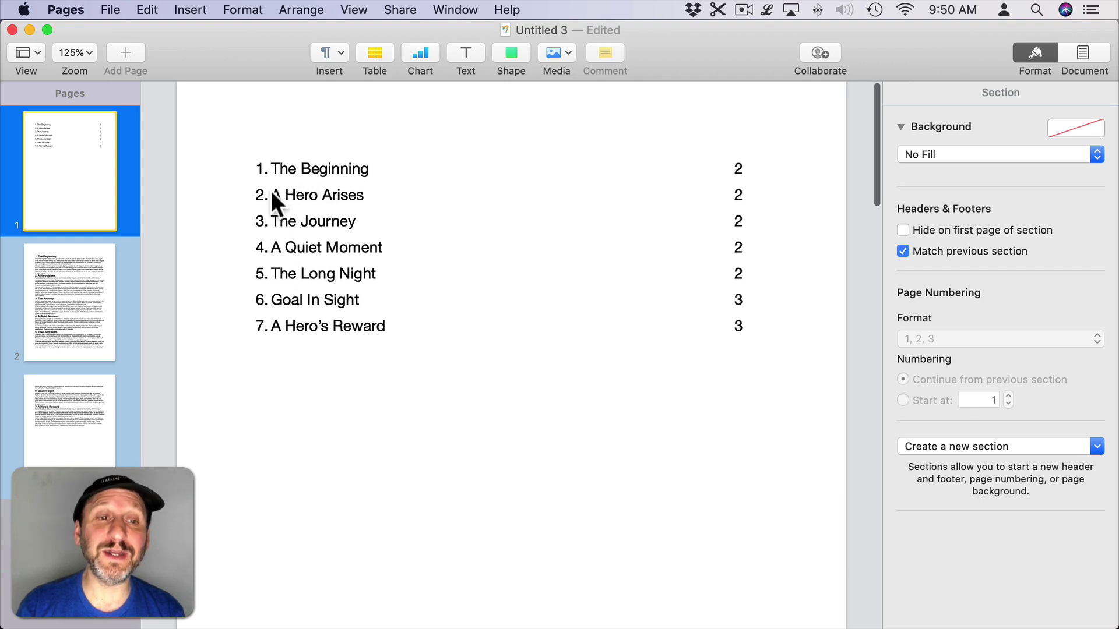
{"action": "key", "text": "Down"}
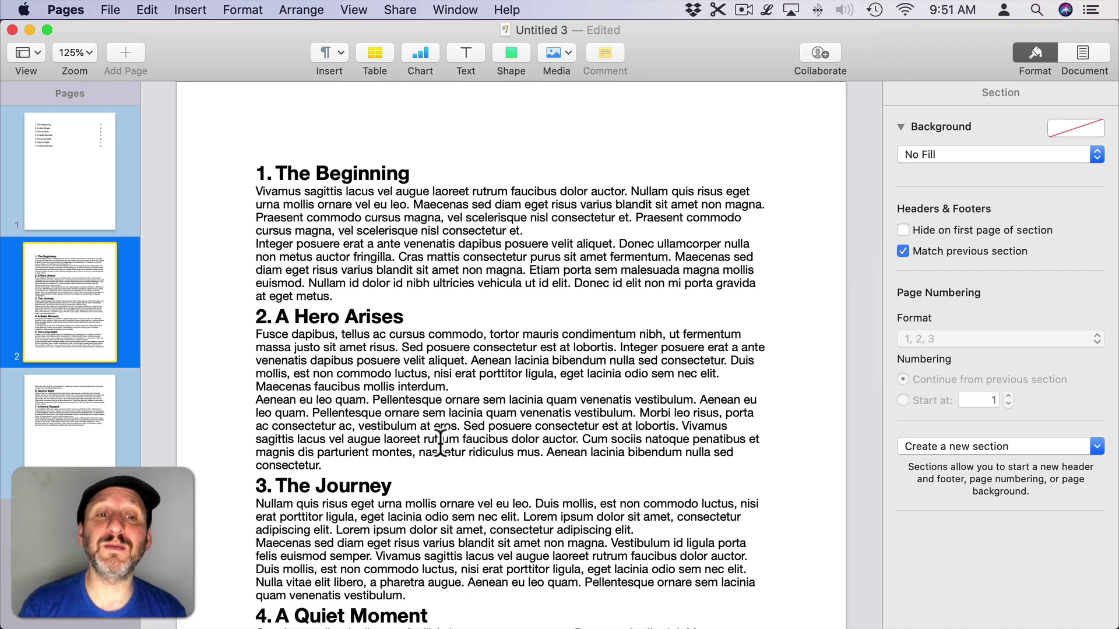
{"action": "scroll", "coordinate": [442, 441], "scroll_direction": "down", "scroll_amount": 2}
{"action": "scroll", "coordinate": [442, 442], "scroll_direction": "down", "scroll_amount": 10}
{"action": "scroll", "coordinate": [441, 442], "scroll_direction": "down", "scroll_amount": 4}
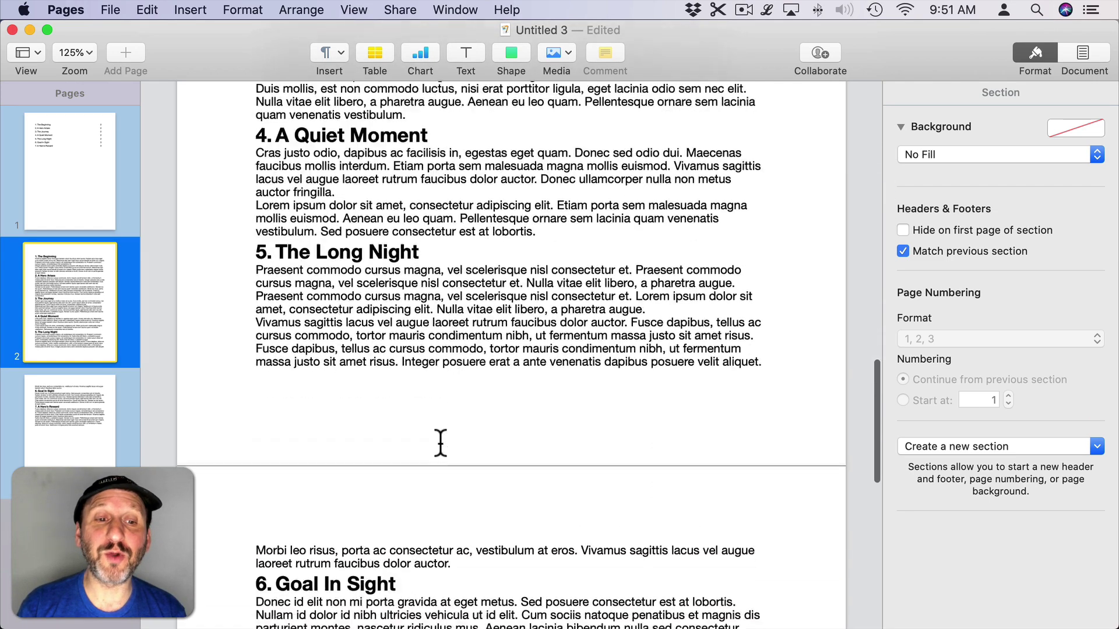
{"action": "scroll", "coordinate": [441, 442], "scroll_direction": "down", "scroll_amount": 8}
{"action": "scroll", "coordinate": [442, 442], "scroll_direction": "down", "scroll_amount": 5}
Step: Add 'After the Journey' as a Chapter Numbers heading with pasted body text below it
{"action": "left_click", "coordinate": [642, 375]}
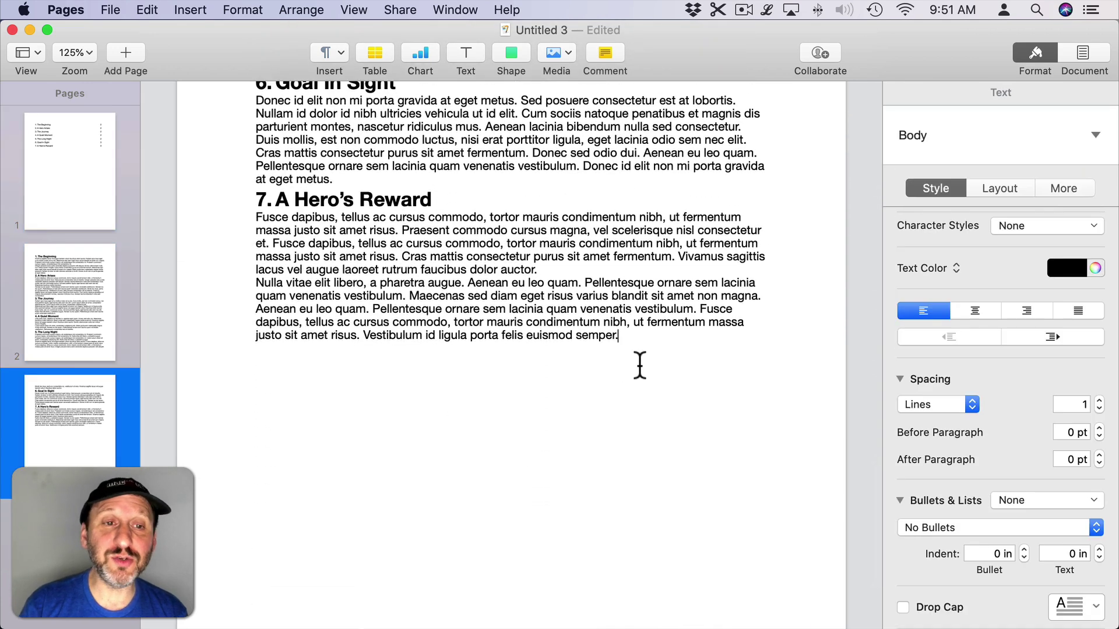
{"action": "key", "text": "Return"}
{"action": "type", "text": "After the Journey"}
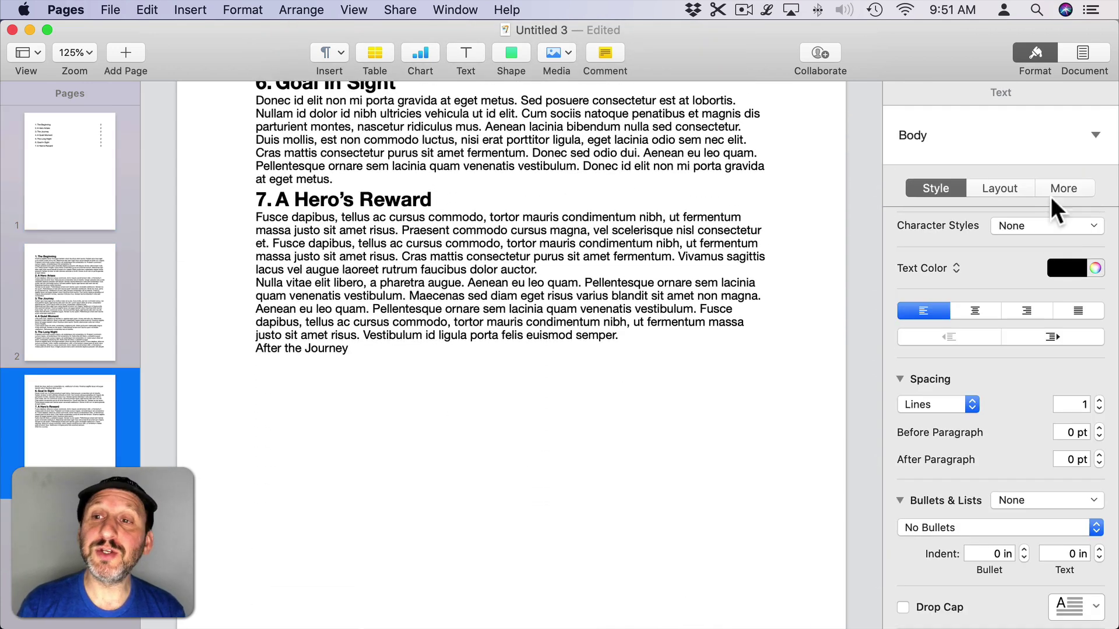
{"action": "left_click", "coordinate": [911, 135]}
{"action": "left_click", "coordinate": [952, 294]}
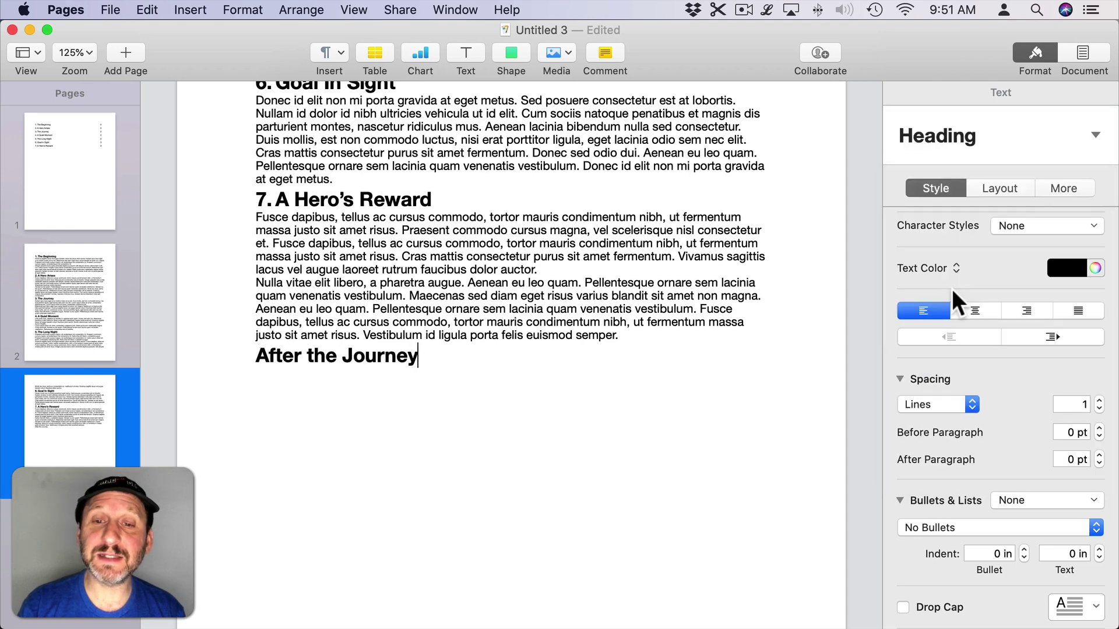
{"action": "key", "text": "F1"}
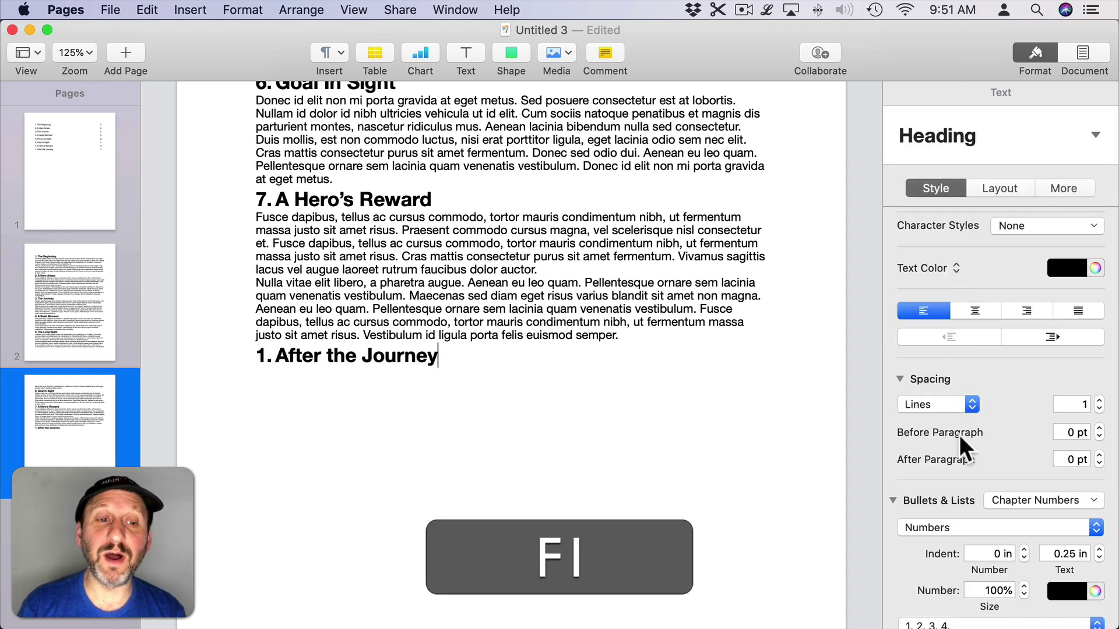
{"action": "scroll", "coordinate": [975, 497], "scroll_direction": "down", "scroll_amount": 3}
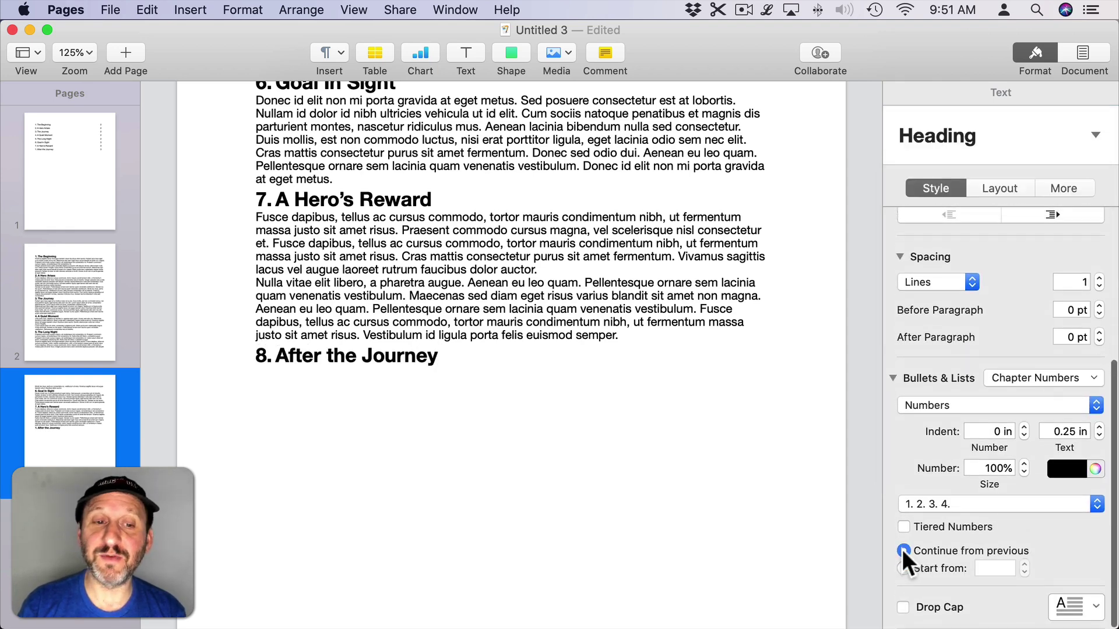
{"action": "key", "text": "Return"}
{"action": "type", "text": "Nulla vitae elit libero, a pharetra augue. Donec sed odio dui. Nulla vitae elit libero, a pharetra augue. Donec sed odio dui. Nullam id dolor id nibh ultricies vehicula ut id elit. Maecenas faucibus mollis interdum. Duis mollis, est non commodo luctus, nisi erat porttitor ligula, eget lacinia odio sem nec elit. Nullam quis risus eget urna mollis ornare vel eu leo. Etiam porta sem malesuada magna mollis euismod. Etiam porta sem malesuada magna mollis euismod. Sed posuere consectetur est at lobortis."}
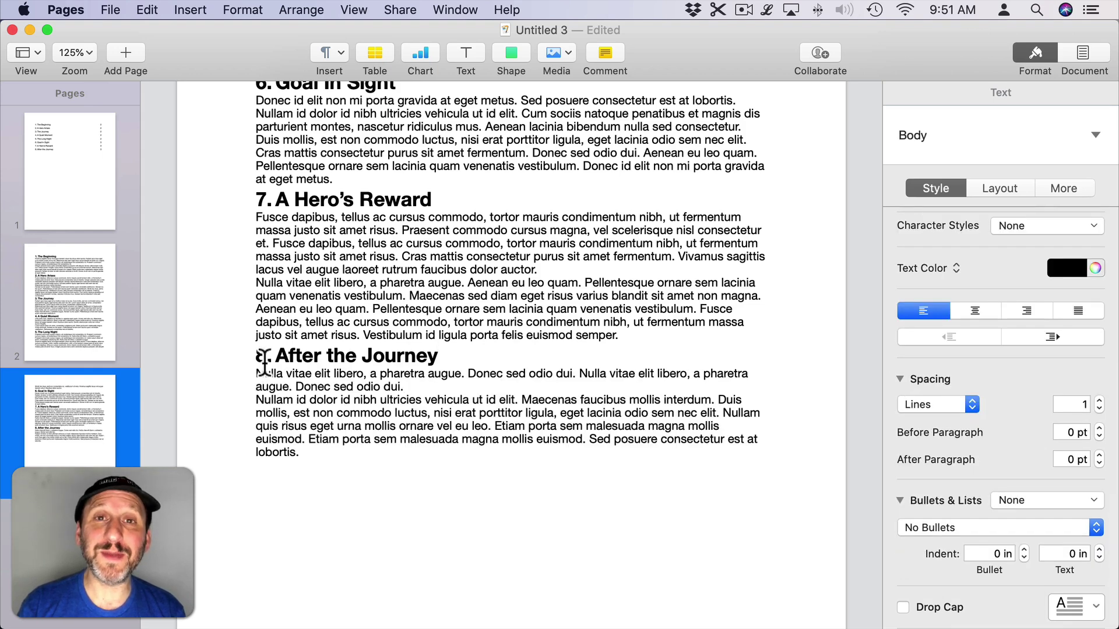
Step: Copy the After the Journey heading and paste it after 'lobortis.' as chapter 9
{"action": "left_click_drag", "start_coordinate": [275, 356], "coordinate": [462, 355]}
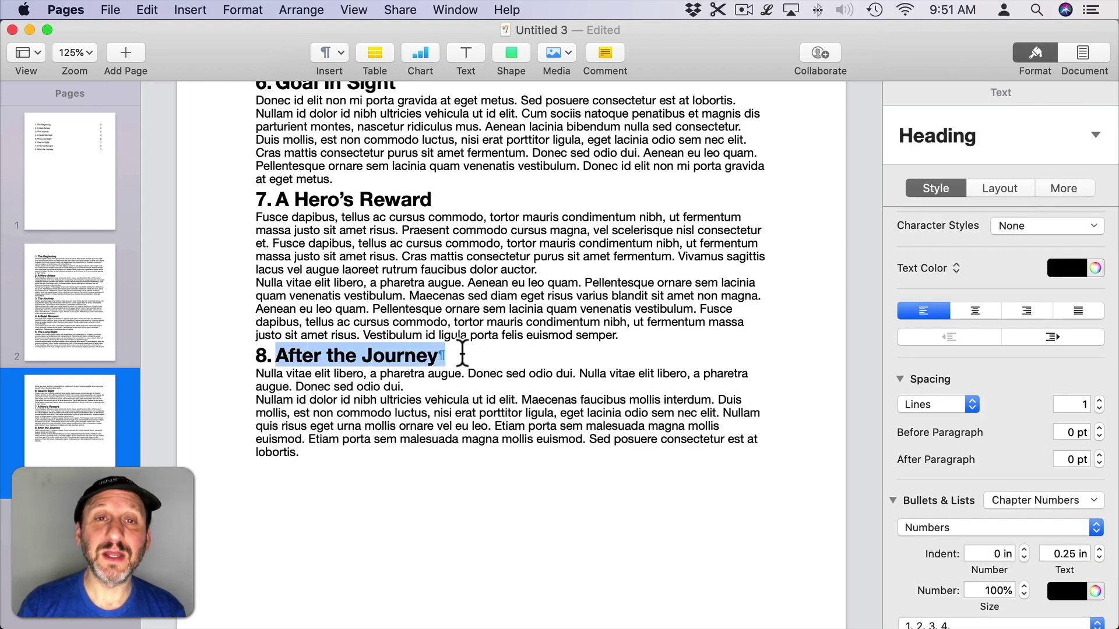
{"action": "key", "text": "super+c"}
{"action": "left_click", "coordinate": [345, 452]}
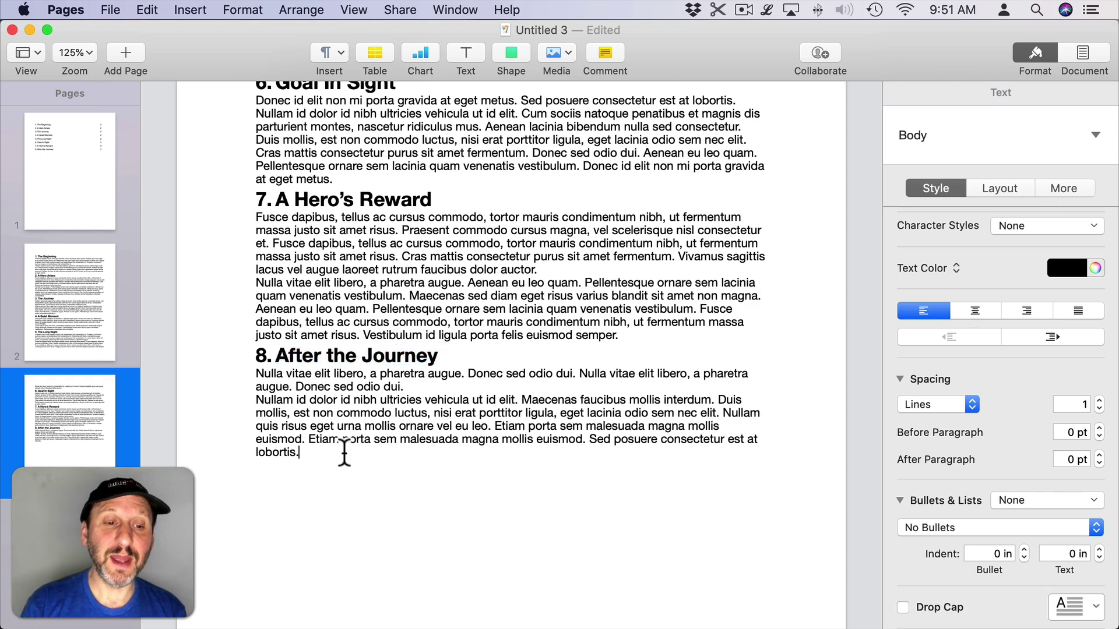
{"action": "key", "text": "Return"}
{"action": "key", "text": "super+Return"}
{"action": "key", "text": "super+v"}
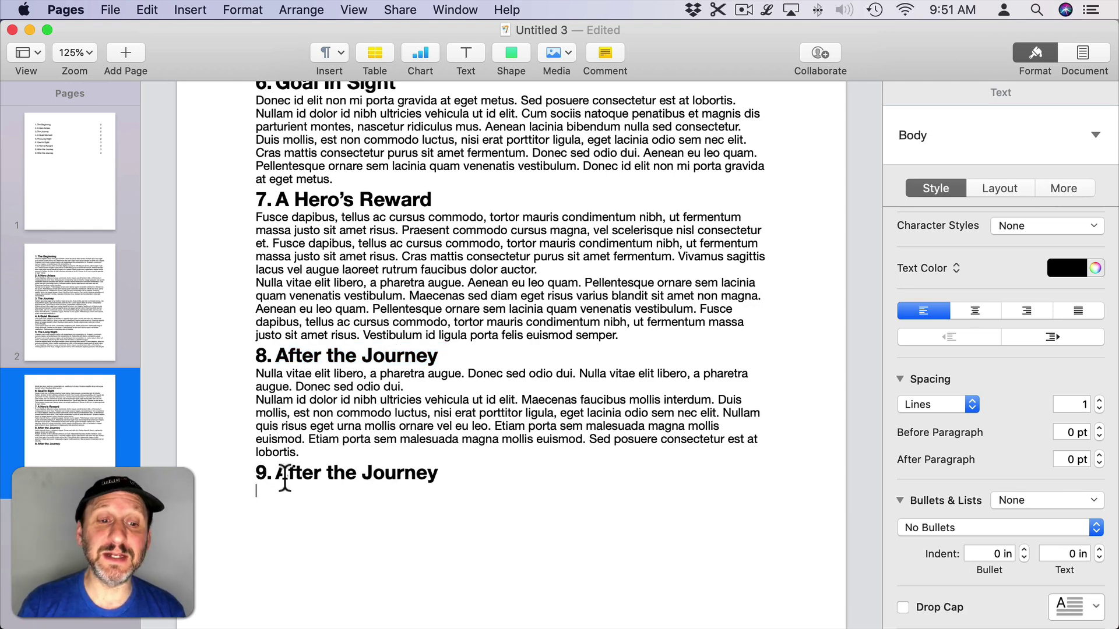
{"action": "left_click", "coordinate": [356, 473]}
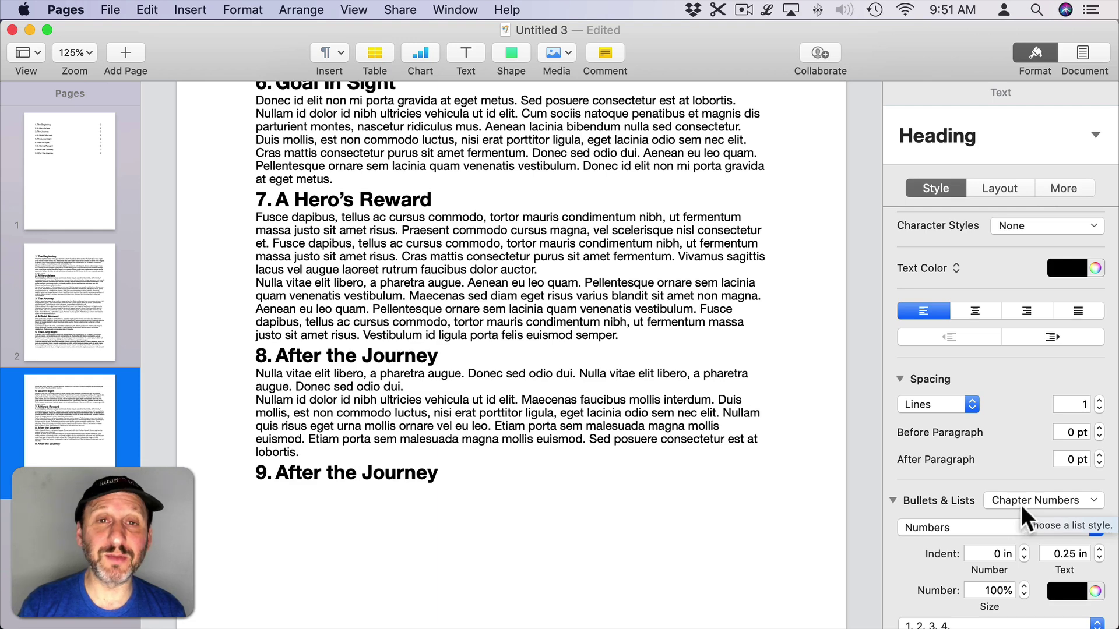
{"action": "scroll", "coordinate": [1021, 504], "scroll_direction": "down", "scroll_amount": 3}
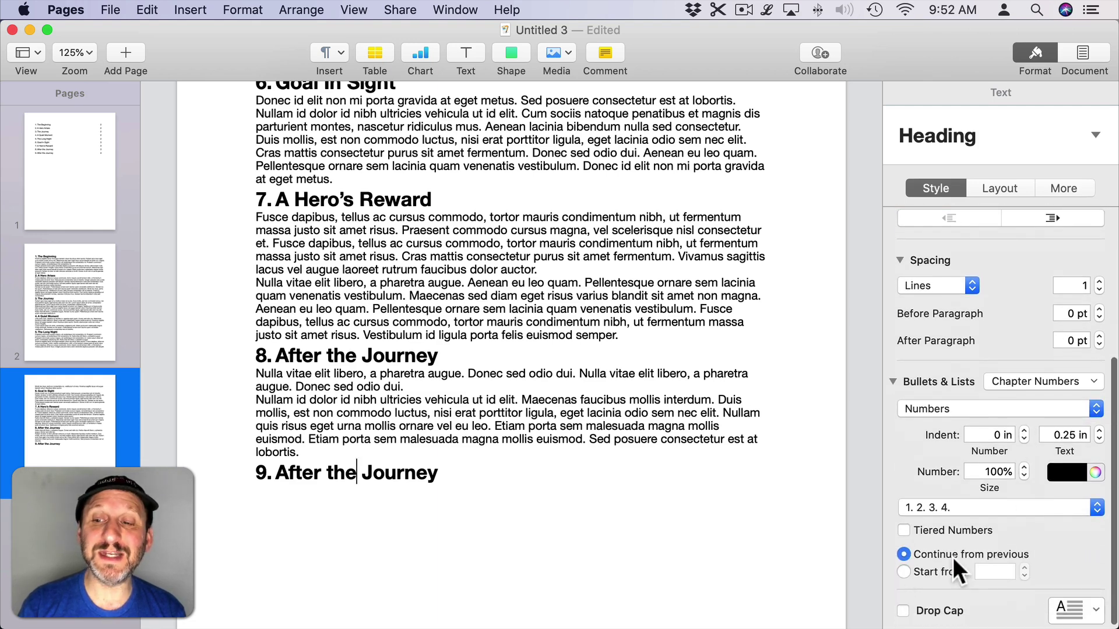
{"action": "scroll", "coordinate": [322, 521], "scroll_direction": "up", "scroll_amount": 1}
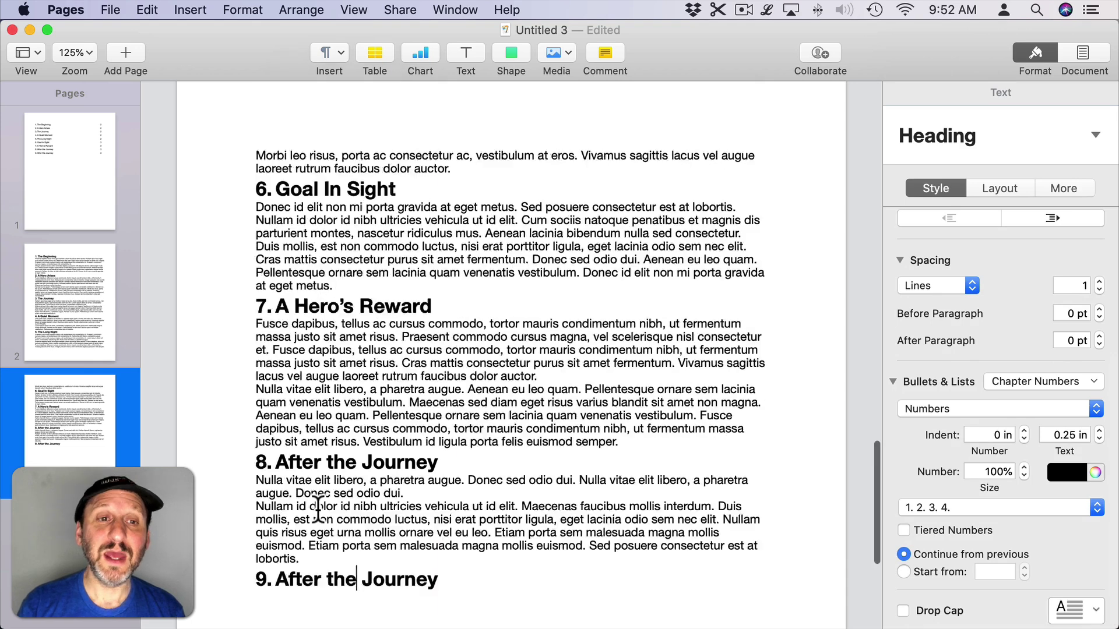
{"action": "scroll", "coordinate": [318, 512], "scroll_direction": "up", "scroll_amount": 5}
{"action": "scroll", "coordinate": [317, 512], "scroll_direction": "up", "scroll_amount": 5}
{"action": "scroll", "coordinate": [318, 507], "scroll_direction": "up", "scroll_amount": 1}
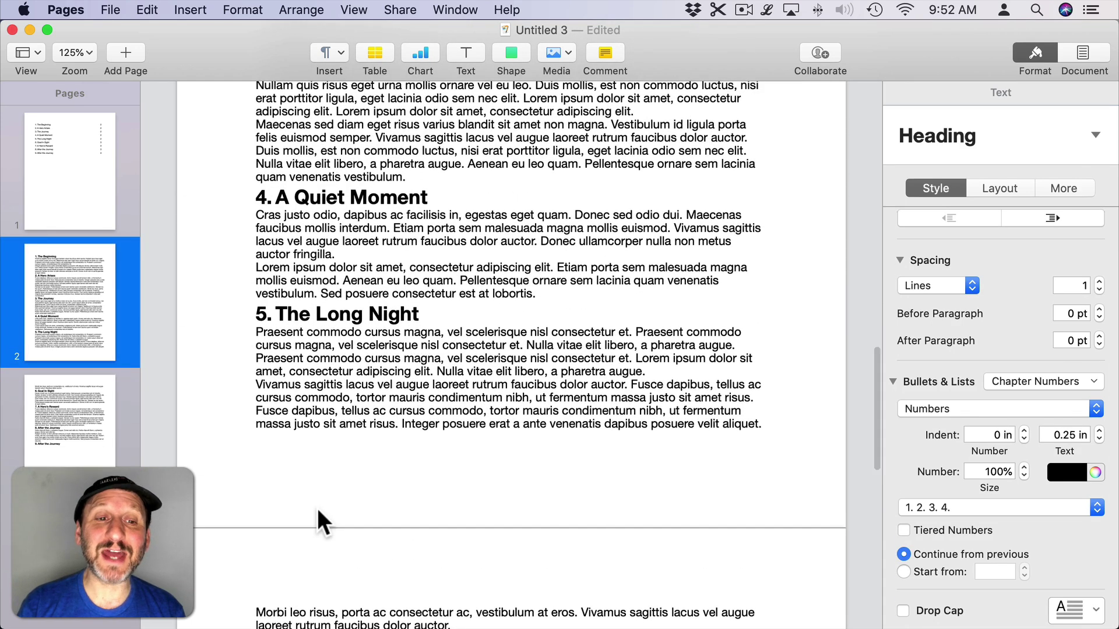
{"action": "scroll", "coordinate": [319, 516], "scroll_direction": "down", "scroll_amount": 2}
{"action": "scroll", "coordinate": [319, 518], "scroll_direction": "down", "scroll_amount": 2}
Step: Add 'A Brief Interlude' after 'auctor.' as a Heading, numbered with Chapter Numbers continuing from previous
{"action": "left_click", "coordinate": [461, 453]}
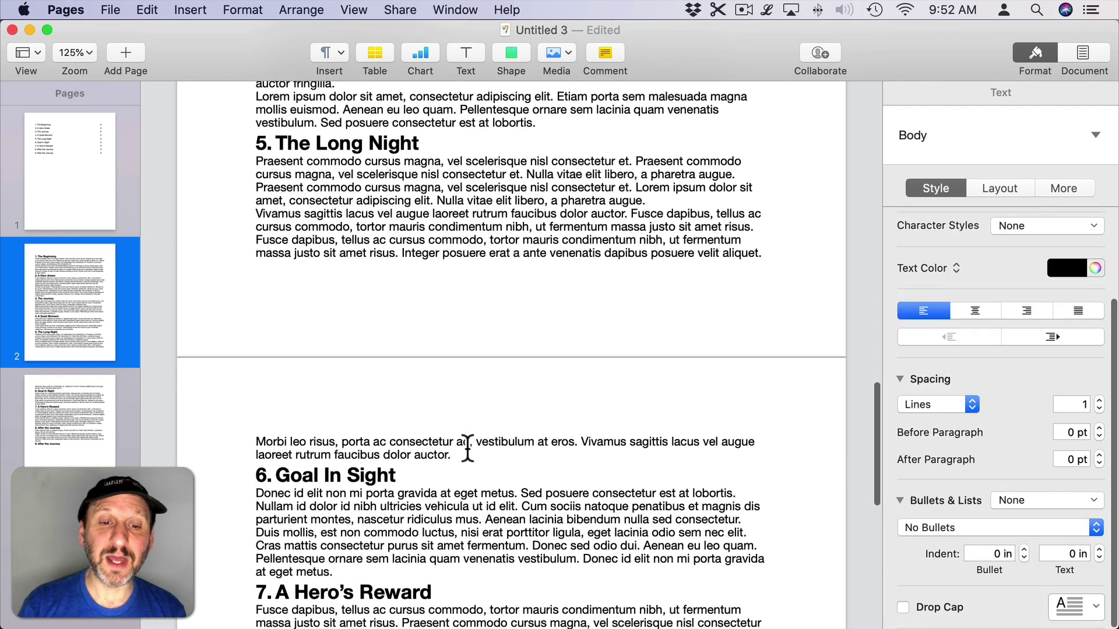
{"action": "key", "text": "Return"}
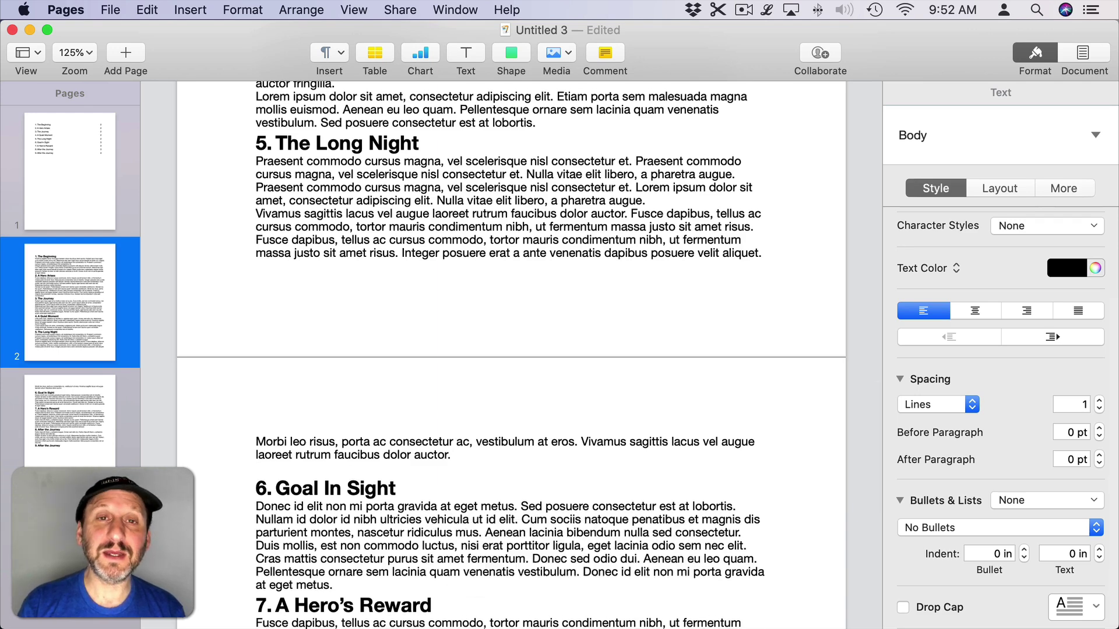
{"action": "type", "text": "A Brief Interlude"}
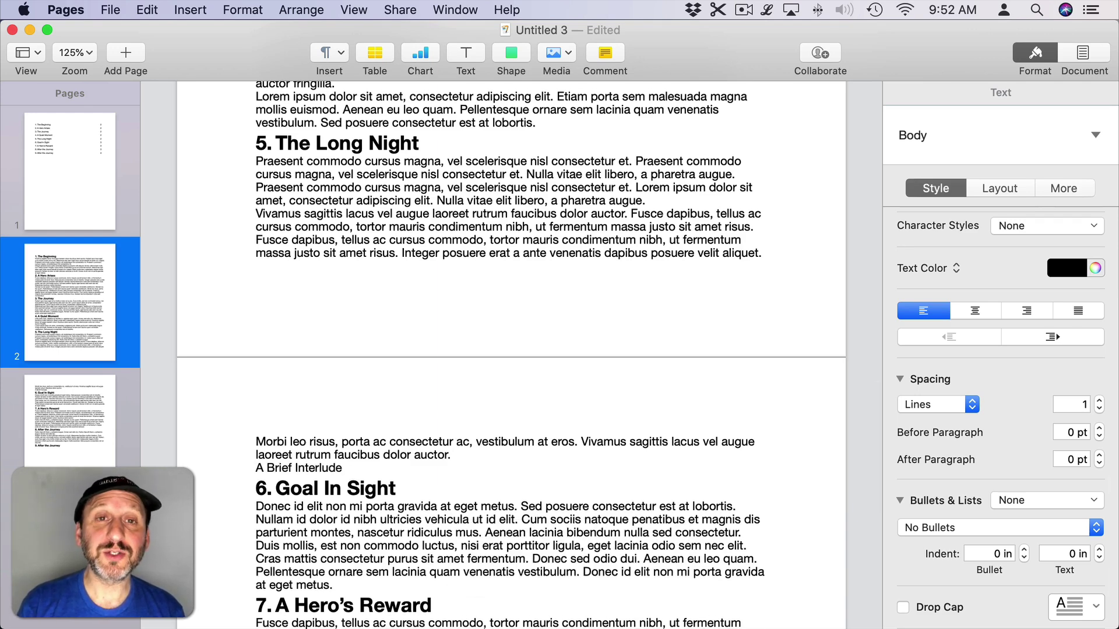
{"action": "left_click", "coordinate": [897, 140]}
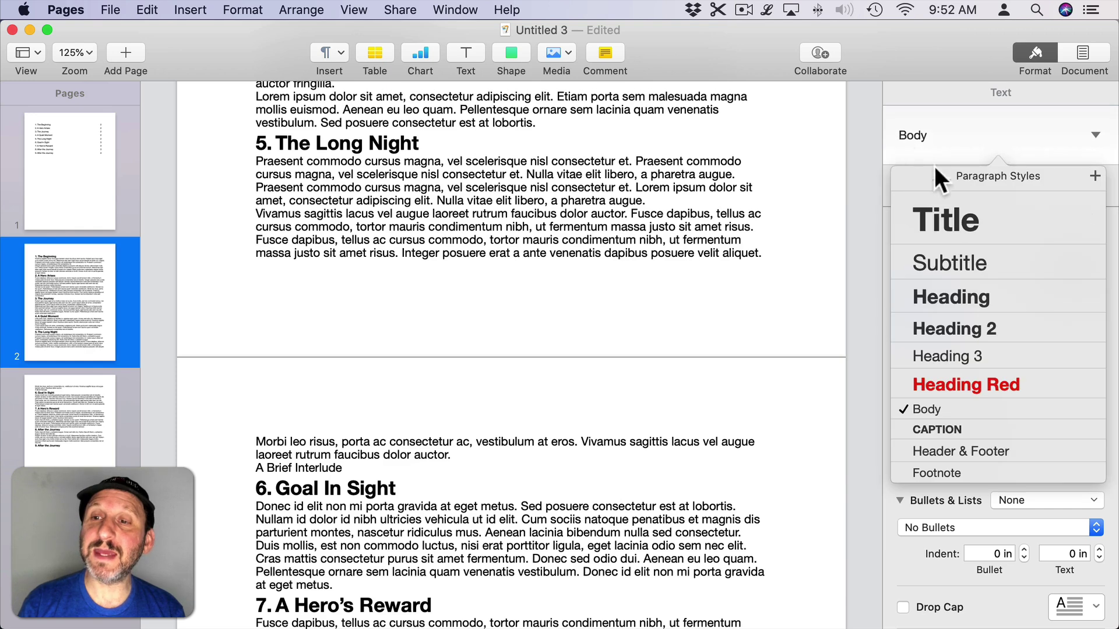
{"action": "left_click", "coordinate": [958, 298]}
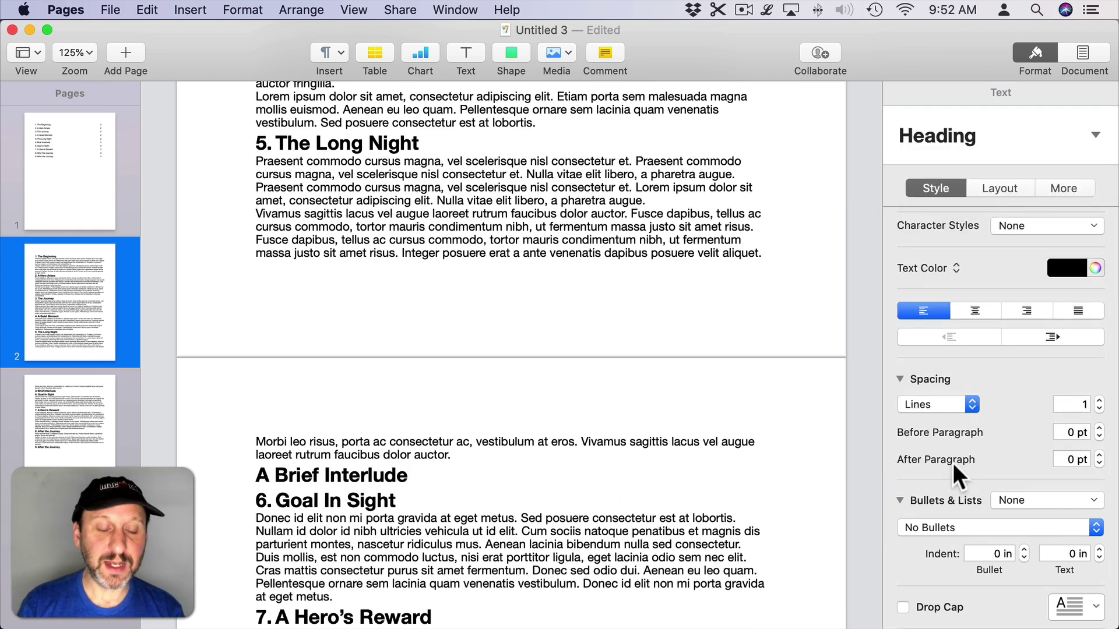
{"action": "key", "text": "F1"}
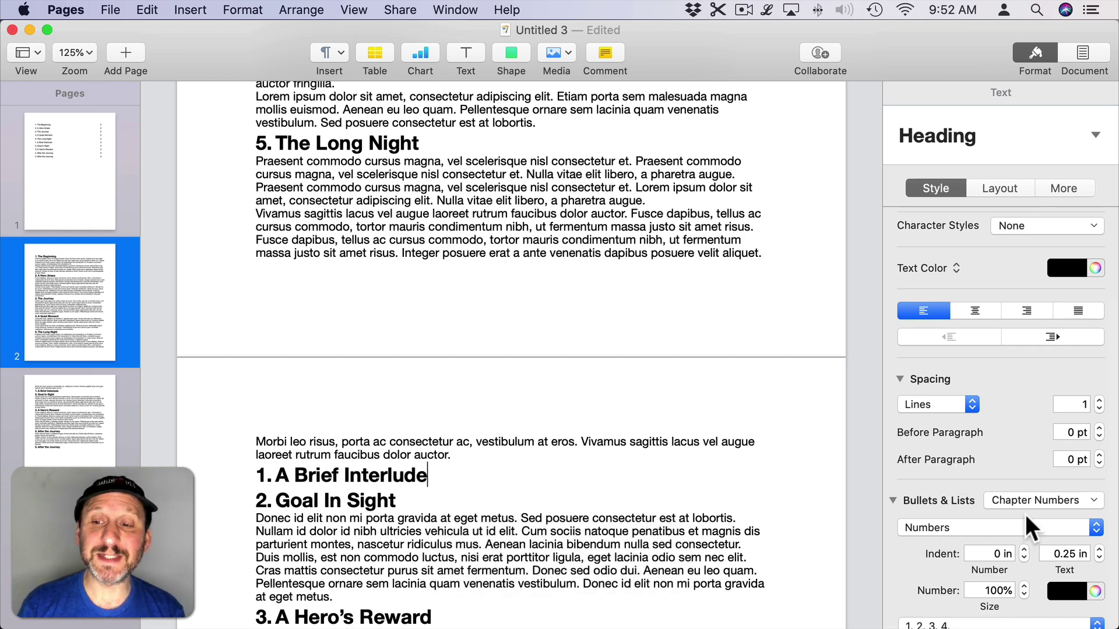
{"action": "scroll", "coordinate": [1026, 514], "scroll_direction": "down", "scroll_amount": 3}
{"action": "scroll", "coordinate": [1025, 514], "scroll_direction": "down", "scroll_amount": 1}
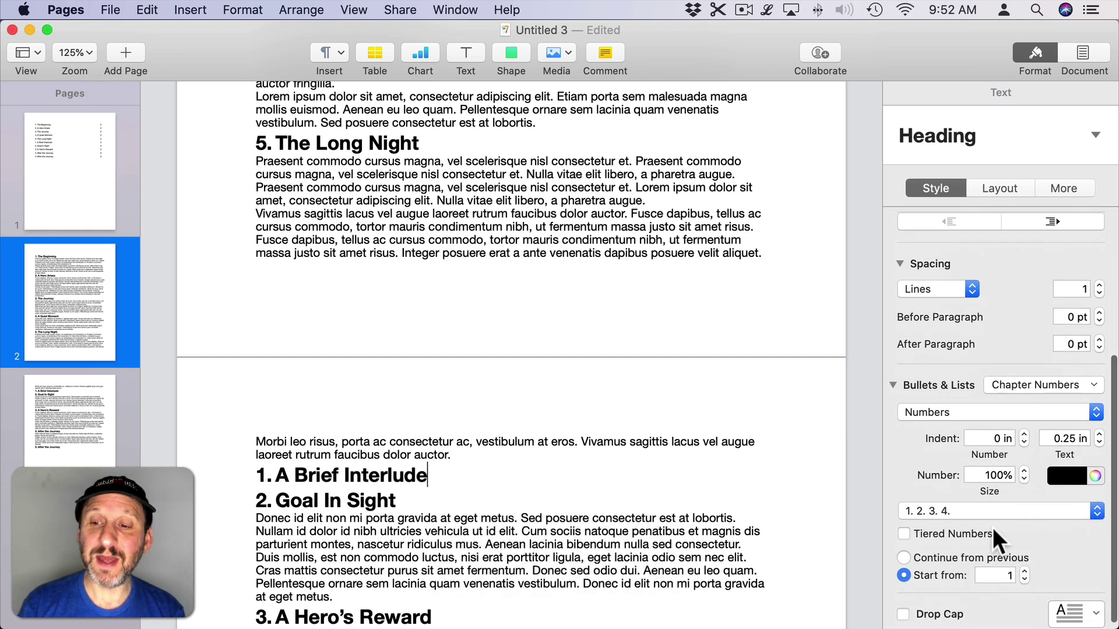
{"action": "left_click", "coordinate": [905, 558]}
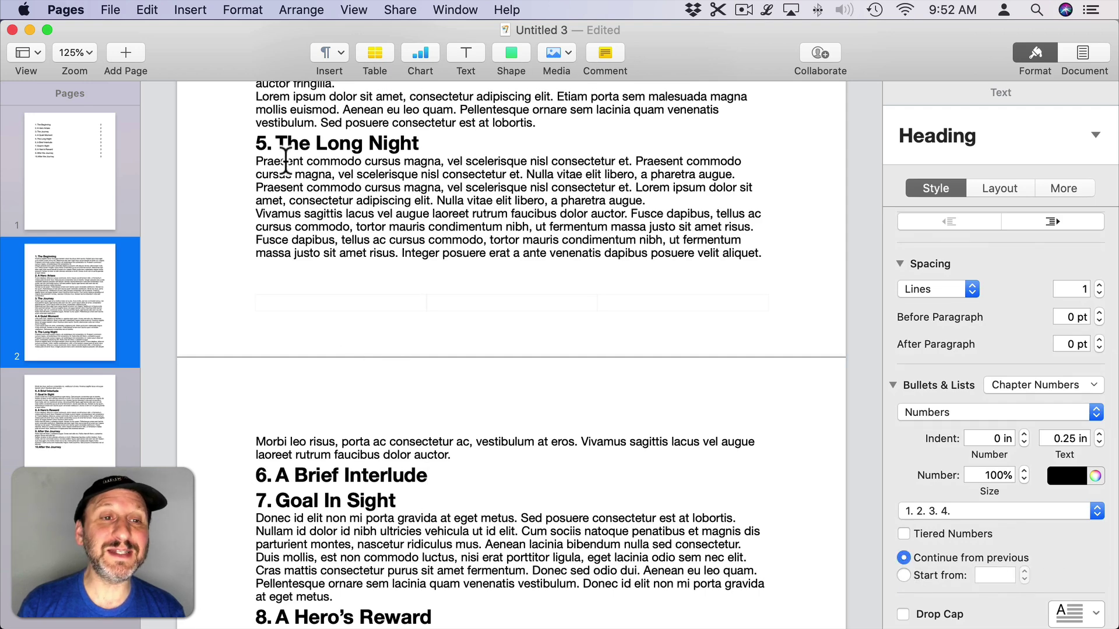
{"action": "scroll", "coordinate": [287, 164], "scroll_direction": "down", "scroll_amount": 1}
{"action": "scroll", "coordinate": [289, 162], "scroll_direction": "down", "scroll_amount": 8}
{"action": "scroll", "coordinate": [298, 144], "scroll_direction": "down", "scroll_amount": 5}
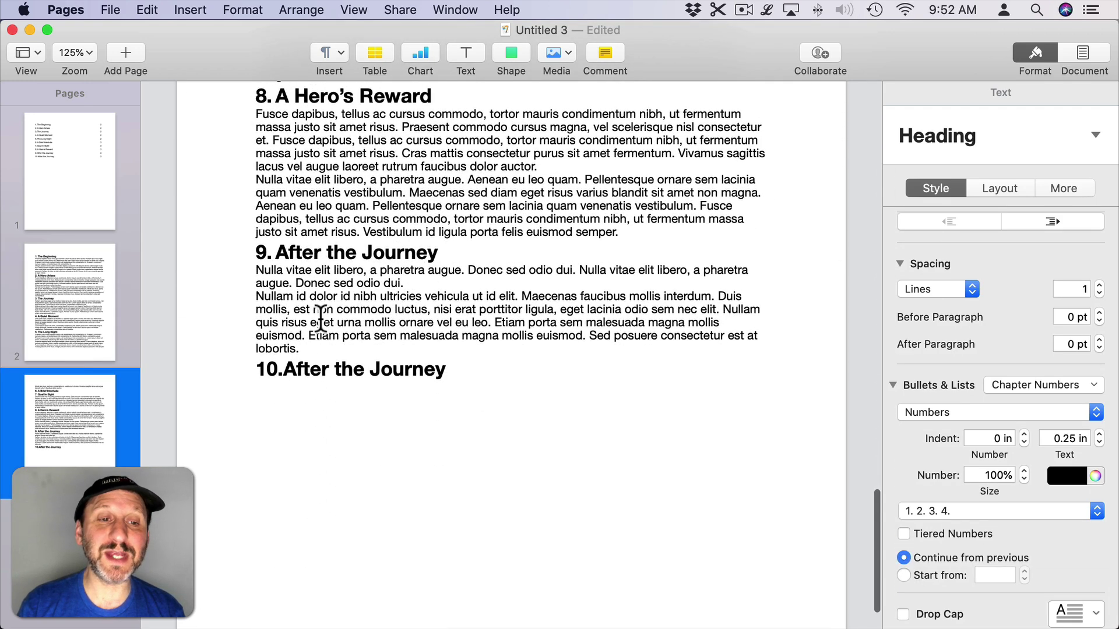
{"action": "scroll", "coordinate": [322, 333], "scroll_direction": "up", "scroll_amount": 1}
{"action": "scroll", "coordinate": [322, 350], "scroll_direction": "up", "scroll_amount": 5}
{"action": "scroll", "coordinate": [323, 361], "scroll_direction": "up", "scroll_amount": 3}
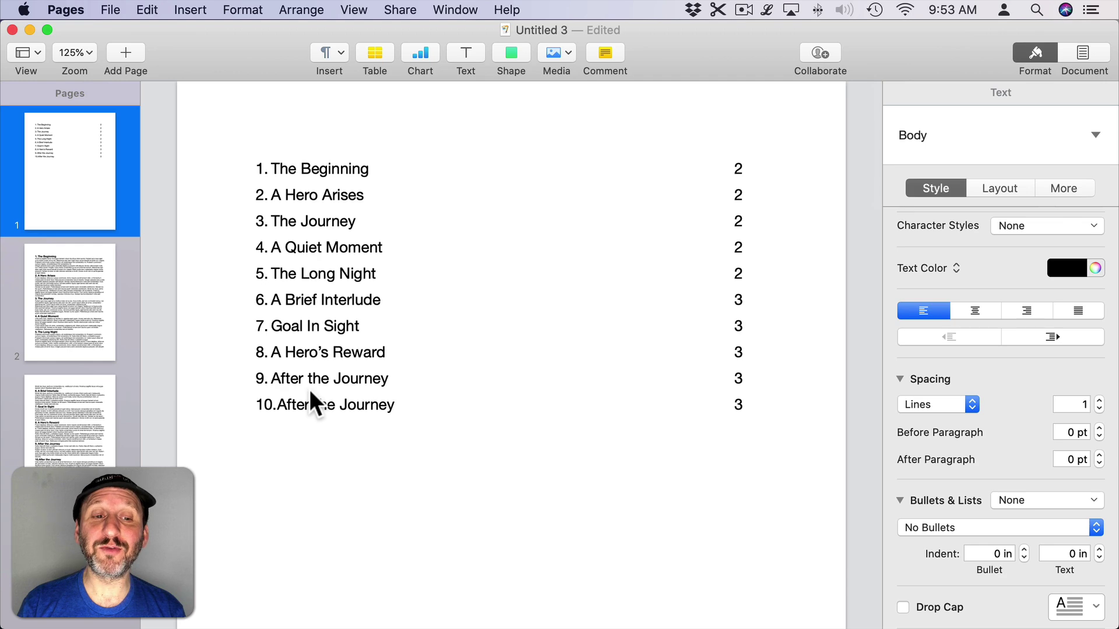
{"action": "scroll", "coordinate": [316, 404], "scroll_direction": "down", "scroll_amount": 10}
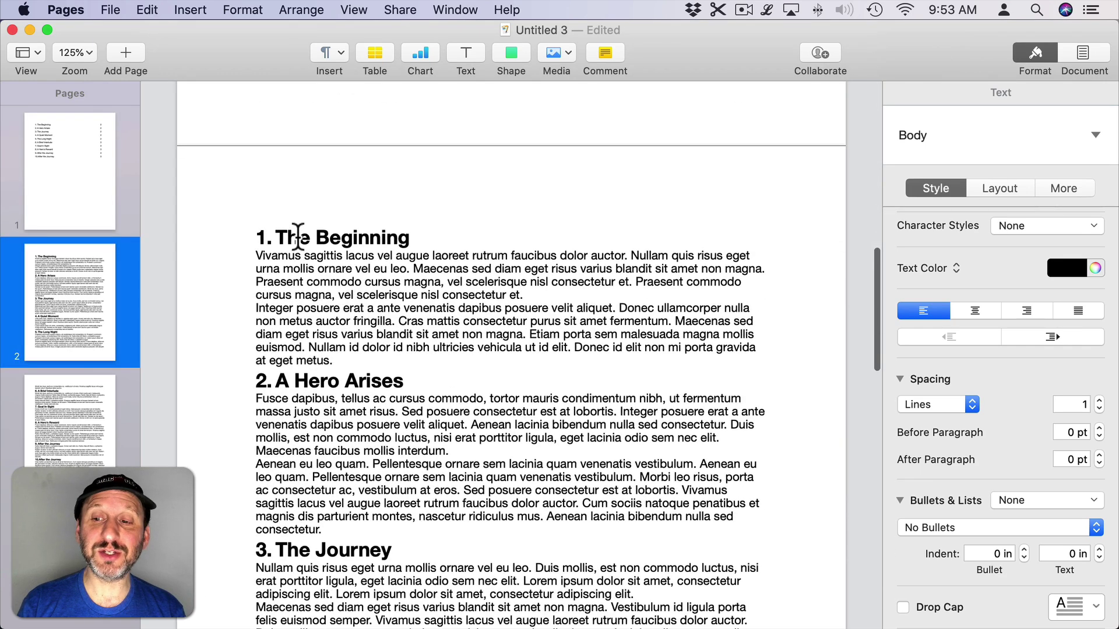
Step: Change the chapter number format to 'I. II. III. IV.' and update the Chapter Numbers style
{"action": "left_click", "coordinate": [296, 236]}
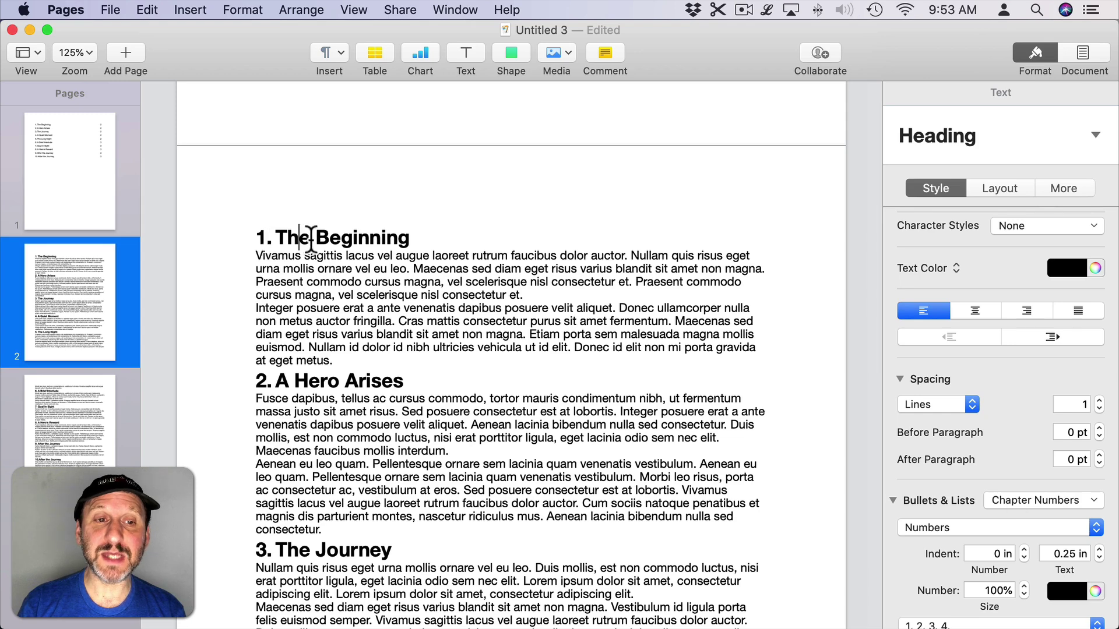
{"action": "scroll", "coordinate": [966, 473], "scroll_direction": "down", "scroll_amount": 3}
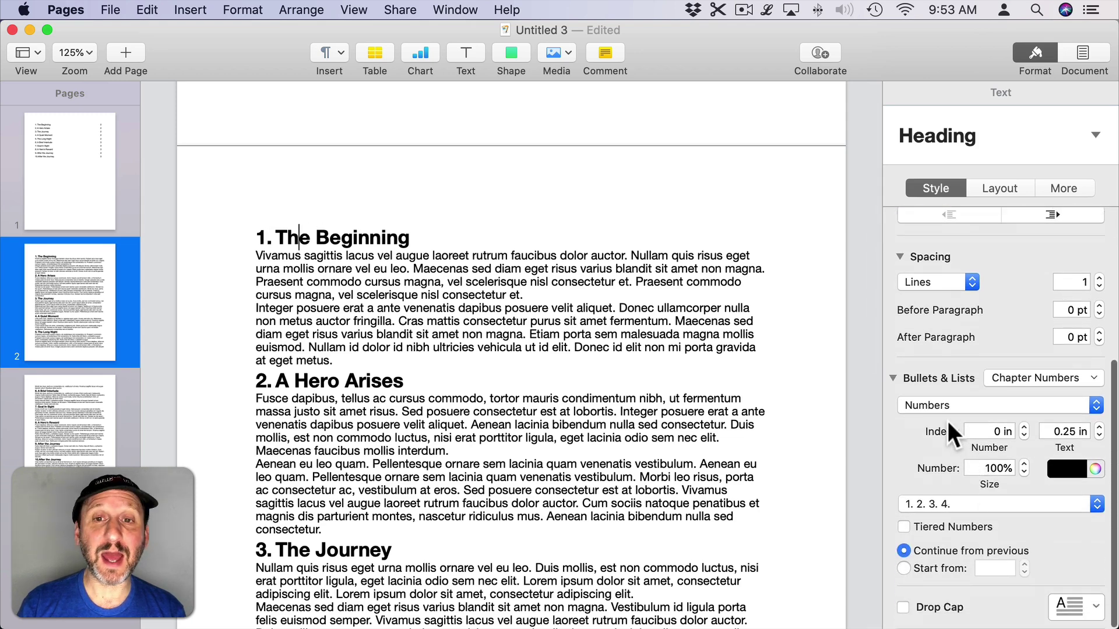
{"action": "left_click", "coordinate": [941, 505]}
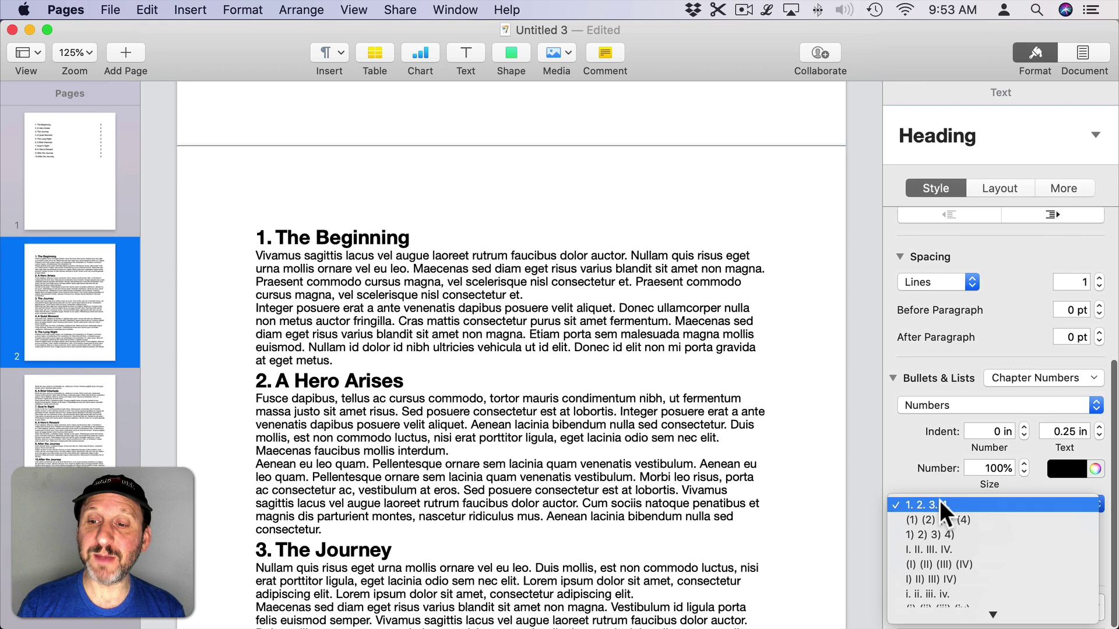
{"action": "left_click", "coordinate": [938, 550]}
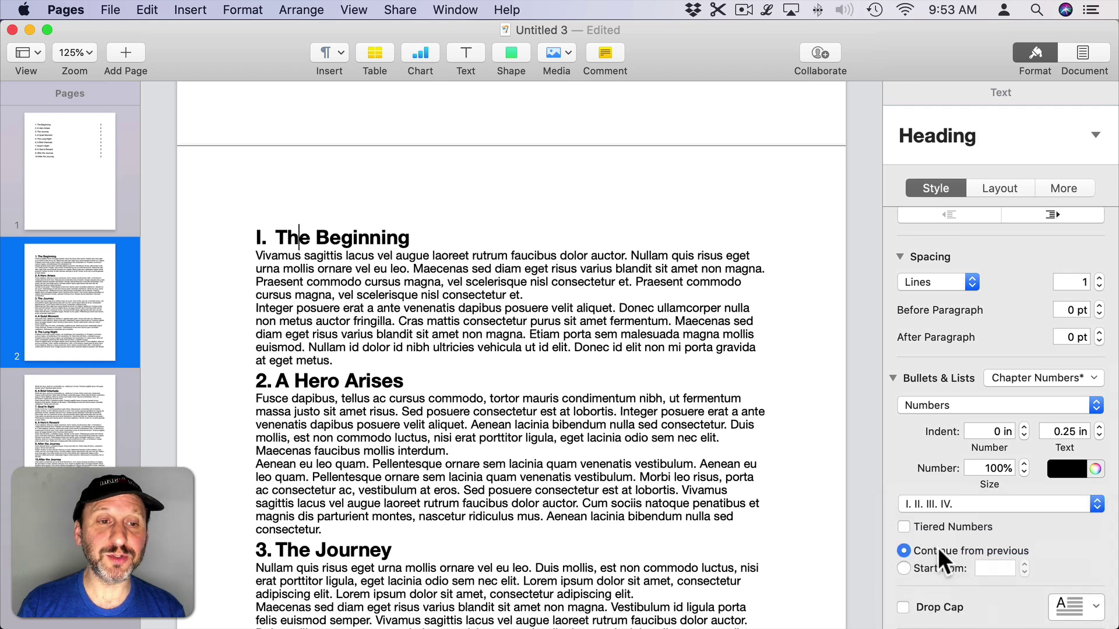
{"action": "left_click", "coordinate": [1063, 378]}
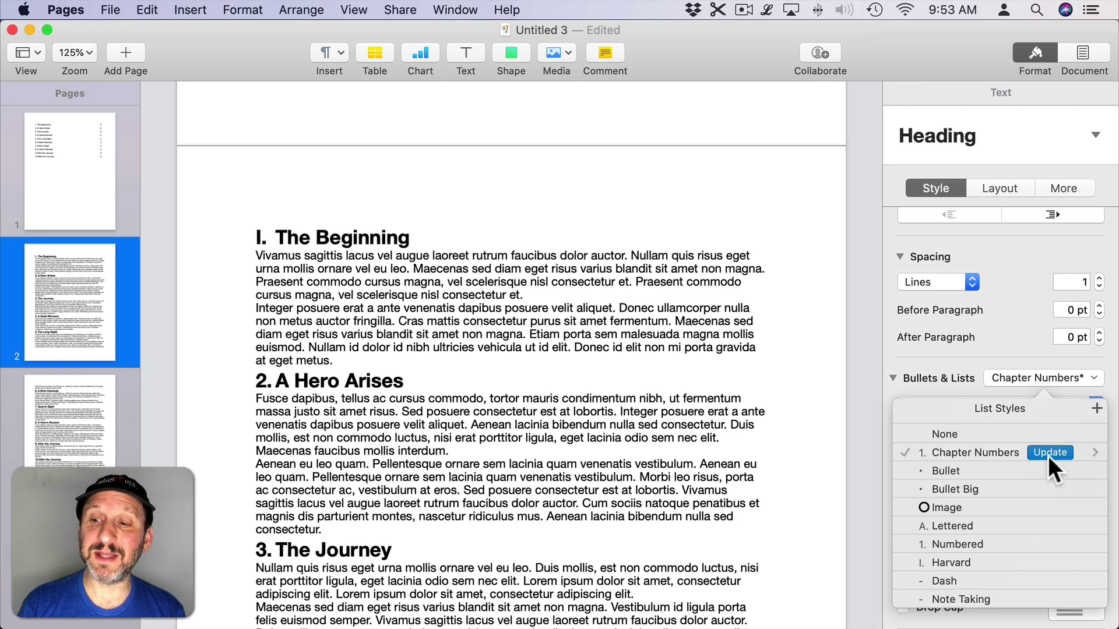
{"action": "left_click", "coordinate": [1051, 450]}
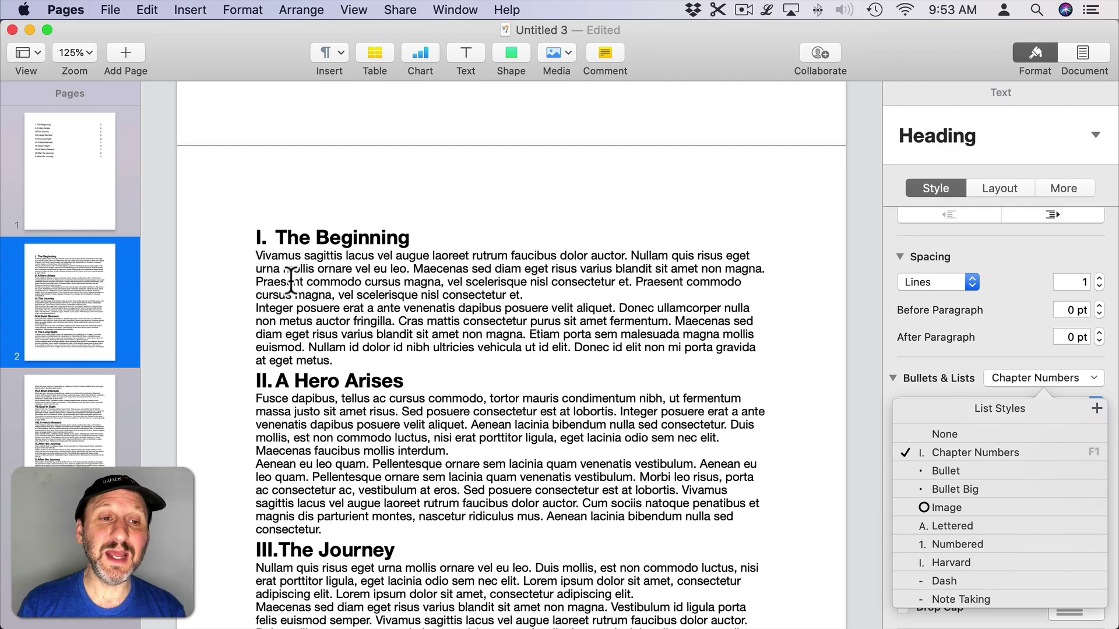
{"action": "scroll", "coordinate": [283, 459], "scroll_direction": "down", "scroll_amount": 10}
{"action": "scroll", "coordinate": [282, 459], "scroll_direction": "down", "scroll_amount": 7}
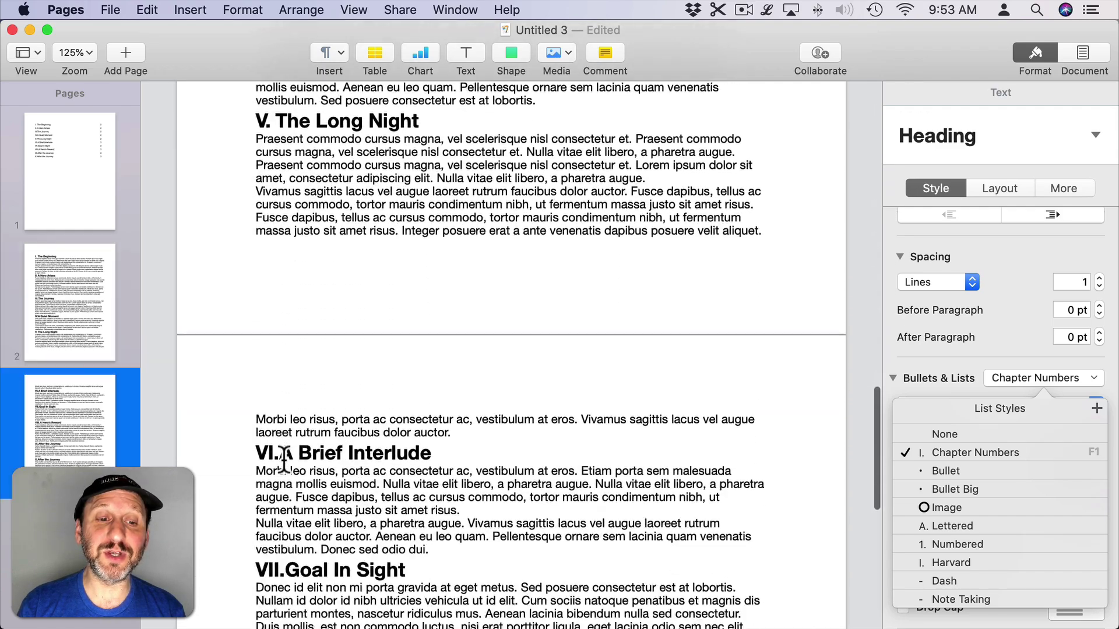
{"action": "scroll", "coordinate": [282, 459], "scroll_direction": "down", "scroll_amount": 4}
{"action": "scroll", "coordinate": [282, 458], "scroll_direction": "up", "scroll_amount": 10}
{"action": "left_click", "coordinate": [78, 146]}
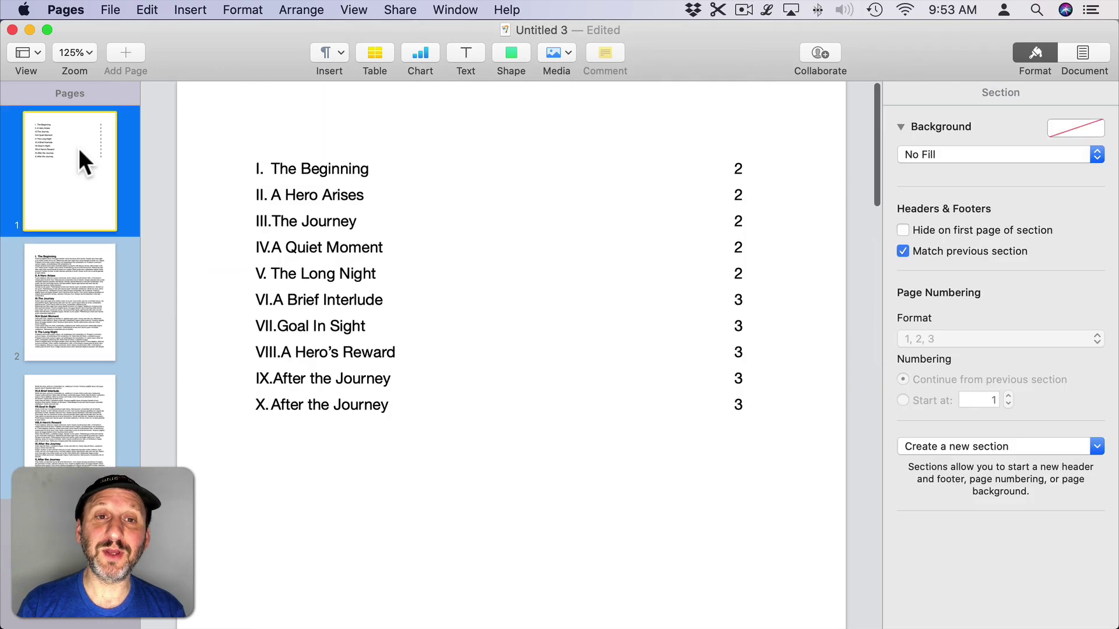